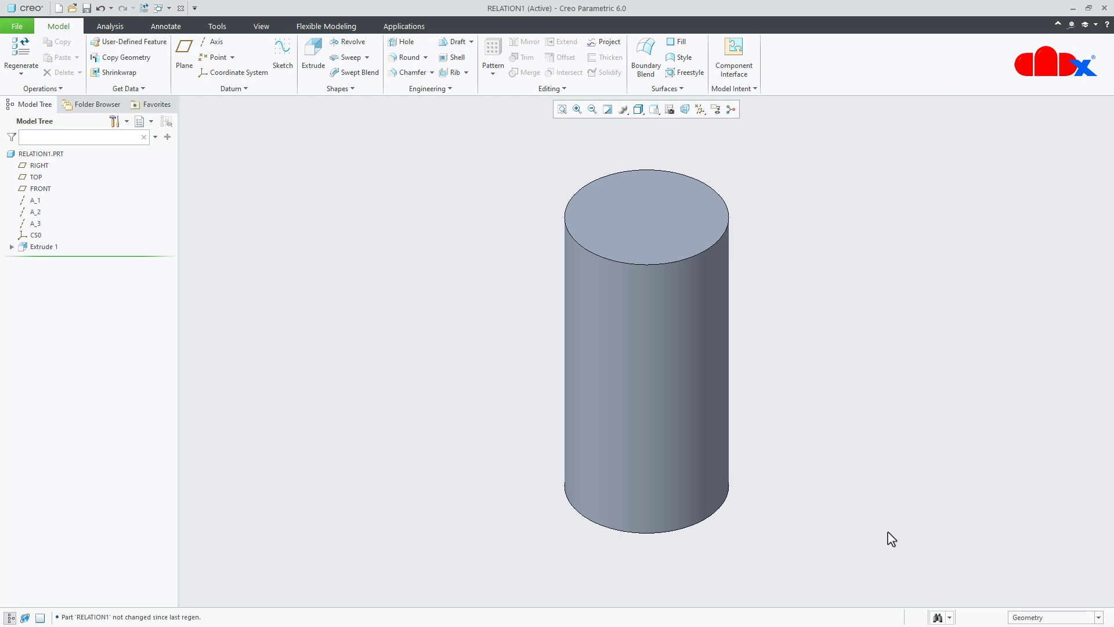
Check the relation length=diameter*2 against the cylinder's 20 length and ⌀10 diameter, then close Relations
{"action": "left_click", "coordinate": [731, 89]}
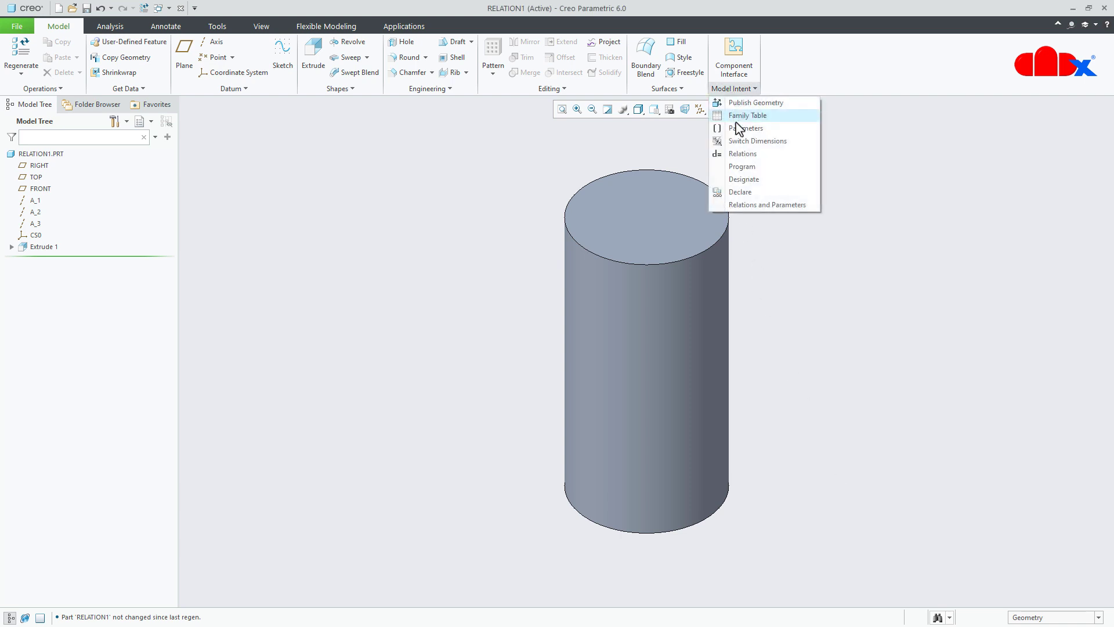
{"action": "left_click", "coordinate": [742, 153]}
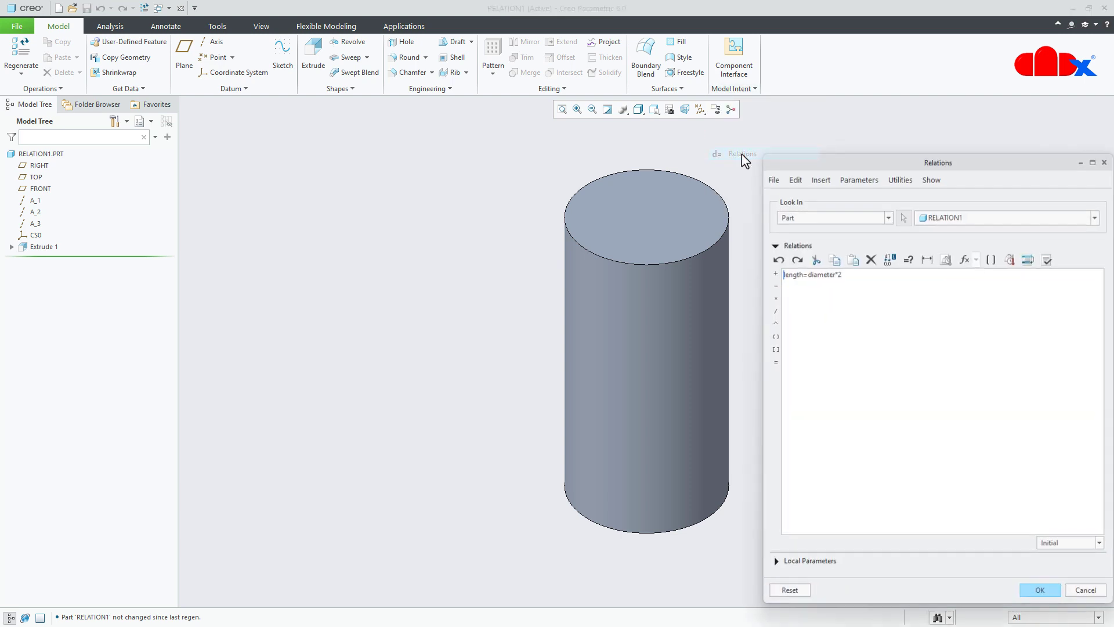
{"action": "left_click", "coordinate": [687, 309]}
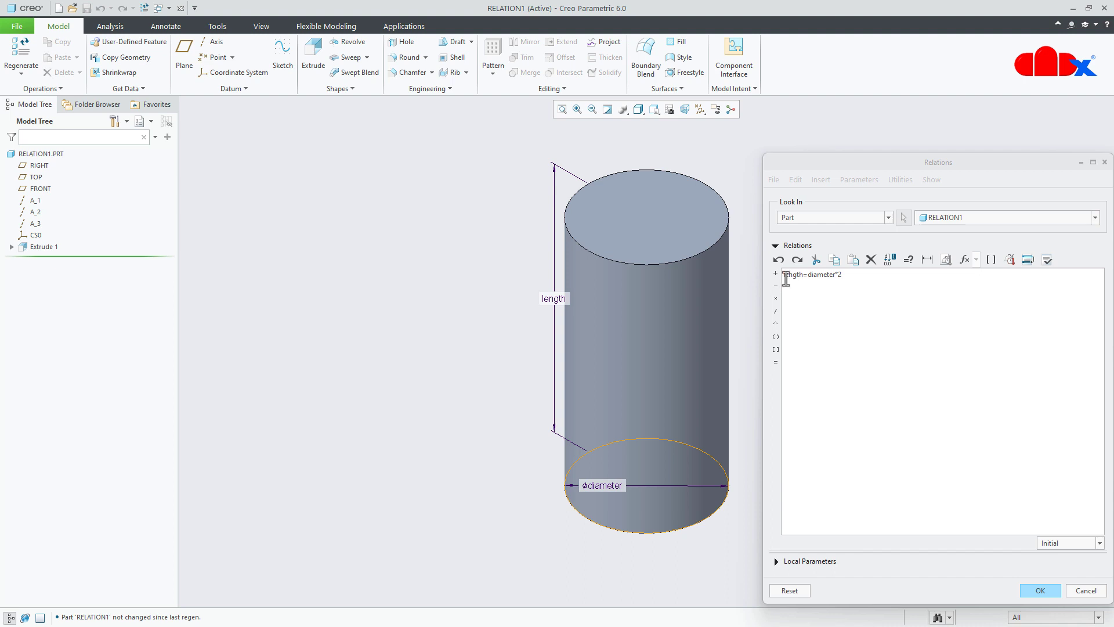
{"action": "left_click_drag", "start_coordinate": [784, 275], "coordinate": [841, 277]}
{"action": "left_click", "coordinate": [858, 277]}
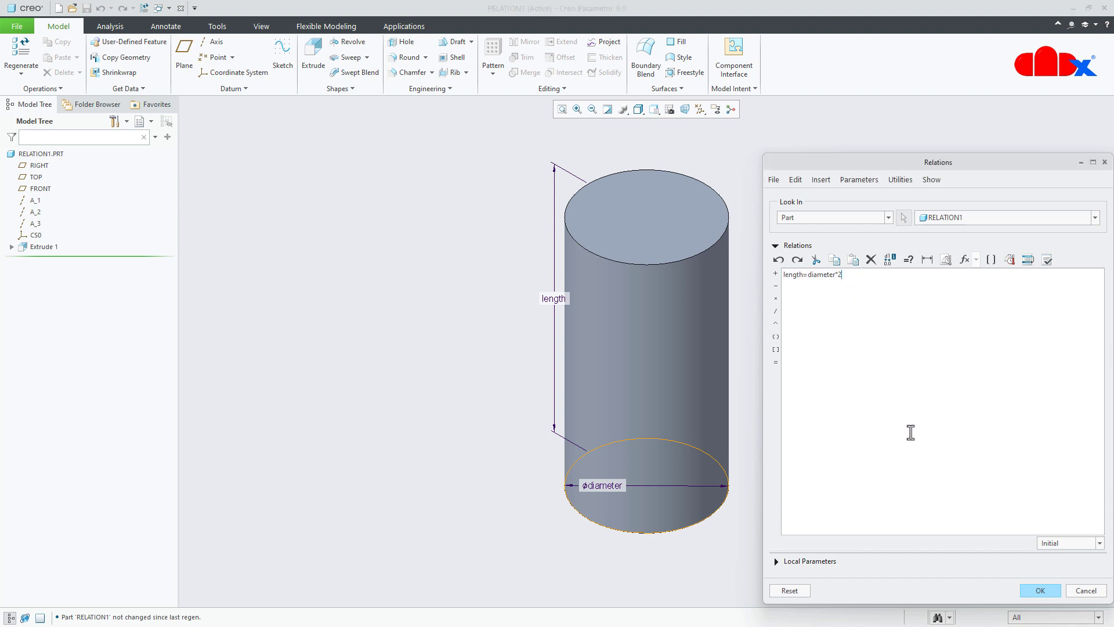
{"action": "left_click", "coordinate": [1038, 589]}
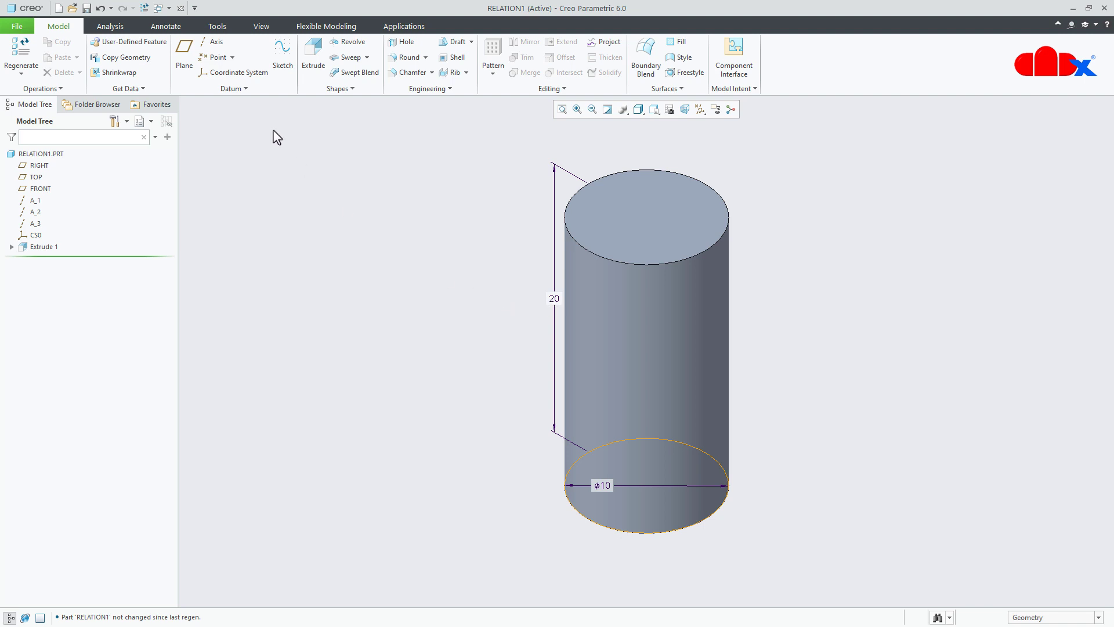
Switch to the RELATION2.PRT window and display its cylinder's ⌀20 and 40 dimensions
{"action": "left_click", "coordinate": [168, 8]}
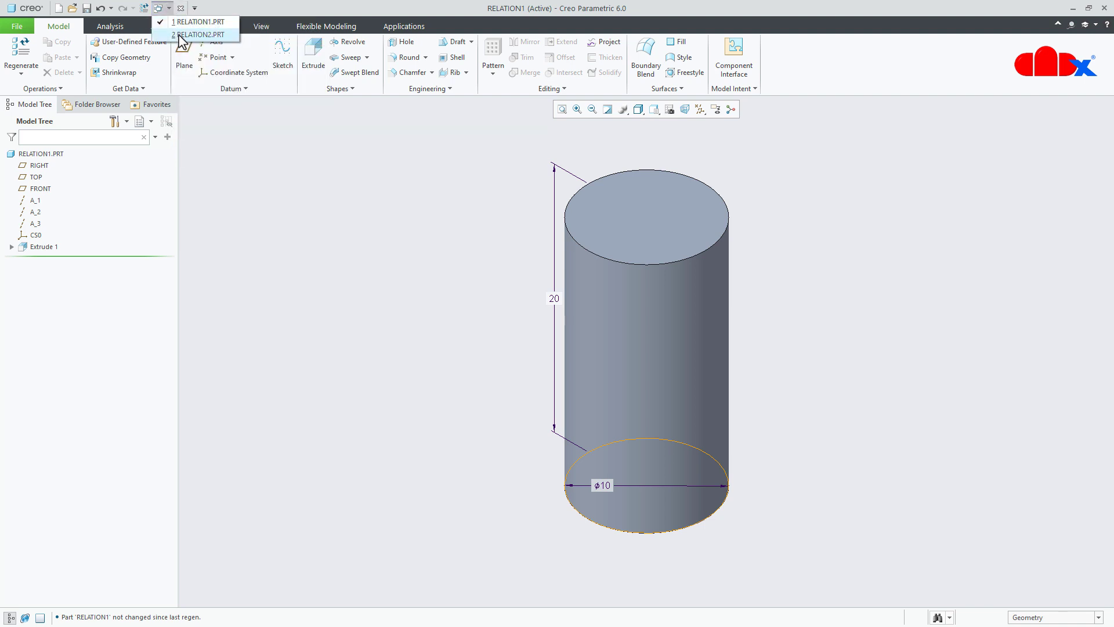
{"action": "left_click", "coordinate": [197, 34]}
{"action": "double_click", "coordinate": [628, 374]}
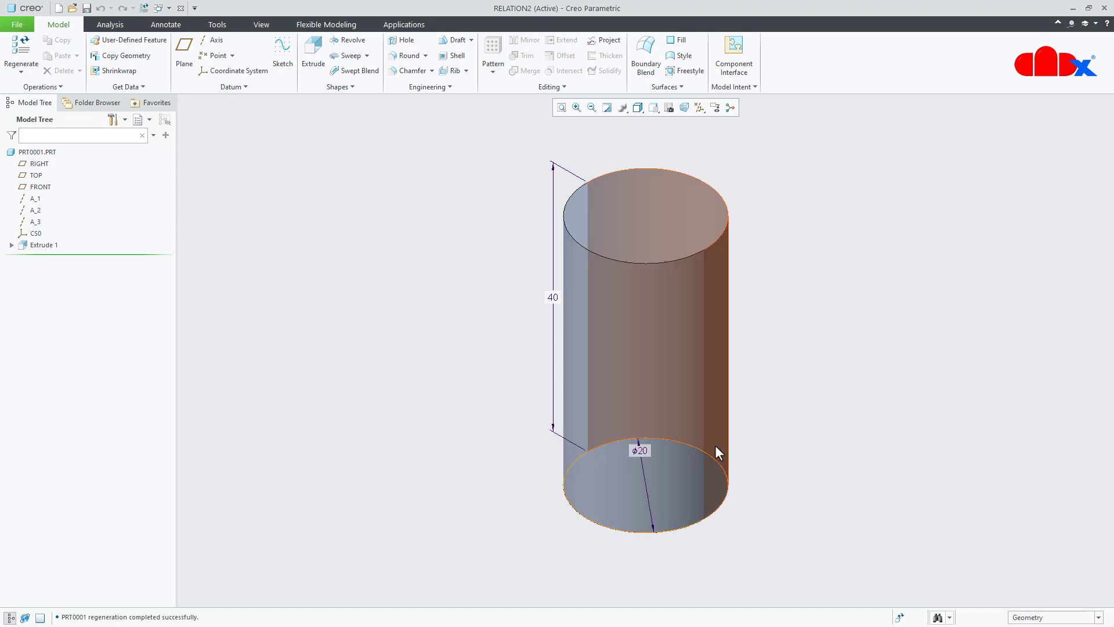
Redisplay the shaft's dimensions and change its diameter to 5, then 10
{"action": "left_click", "coordinate": [607, 107]}
{"action": "double_click", "coordinate": [615, 328]}
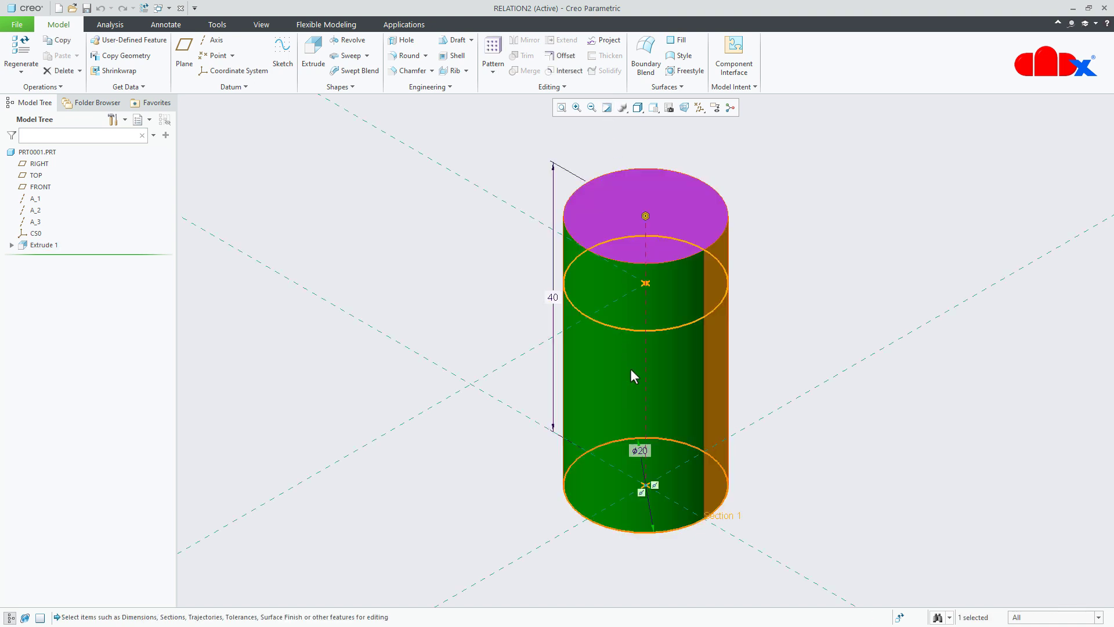
{"action": "double_click", "coordinate": [641, 450]}
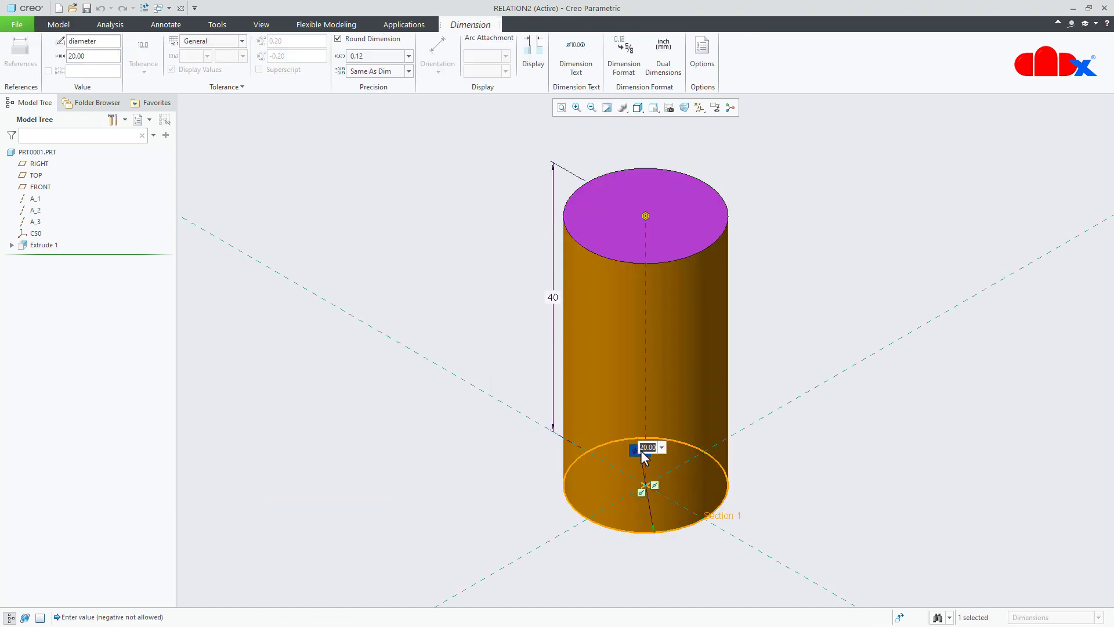
{"action": "type", "text": "5"}
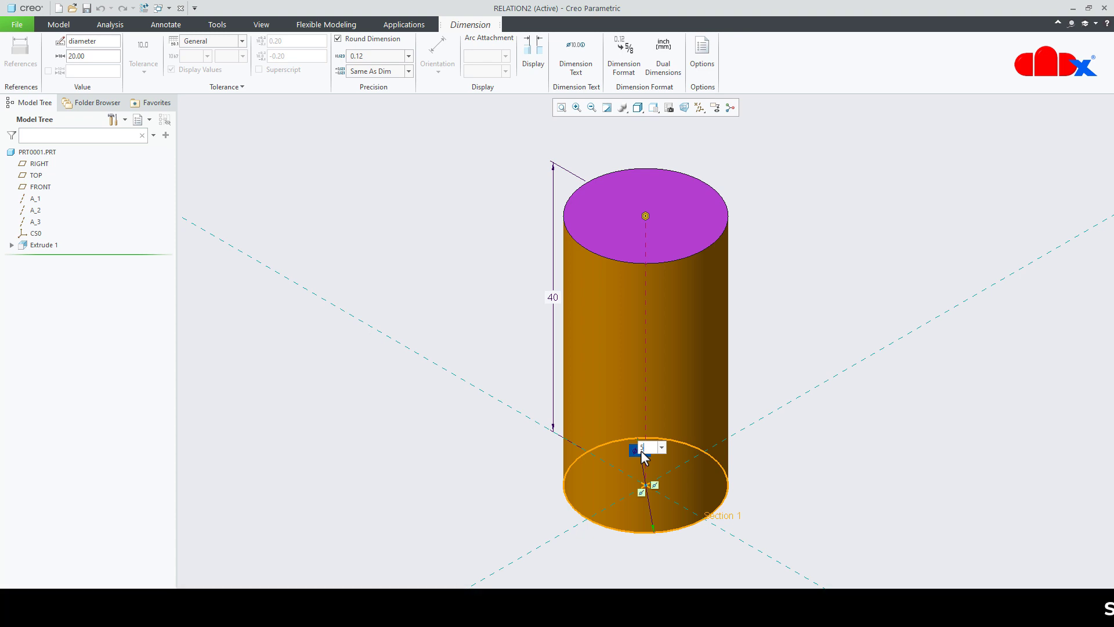
{"action": "key", "text": "Return"}
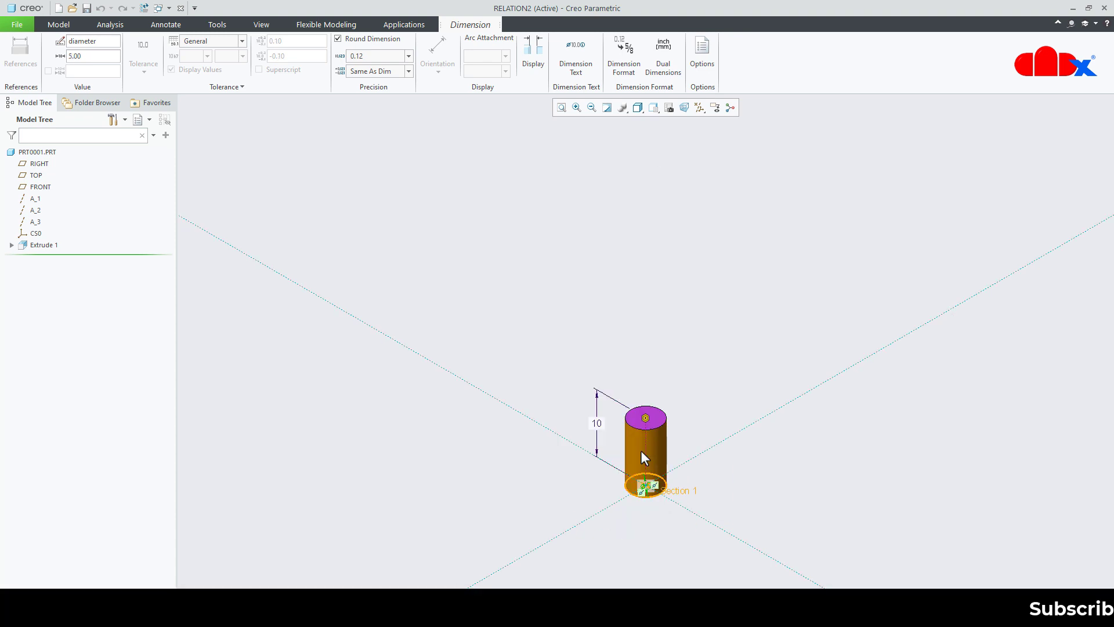
{"action": "scroll", "coordinate": [639, 483], "scroll_direction": "down", "scroll_amount": 5}
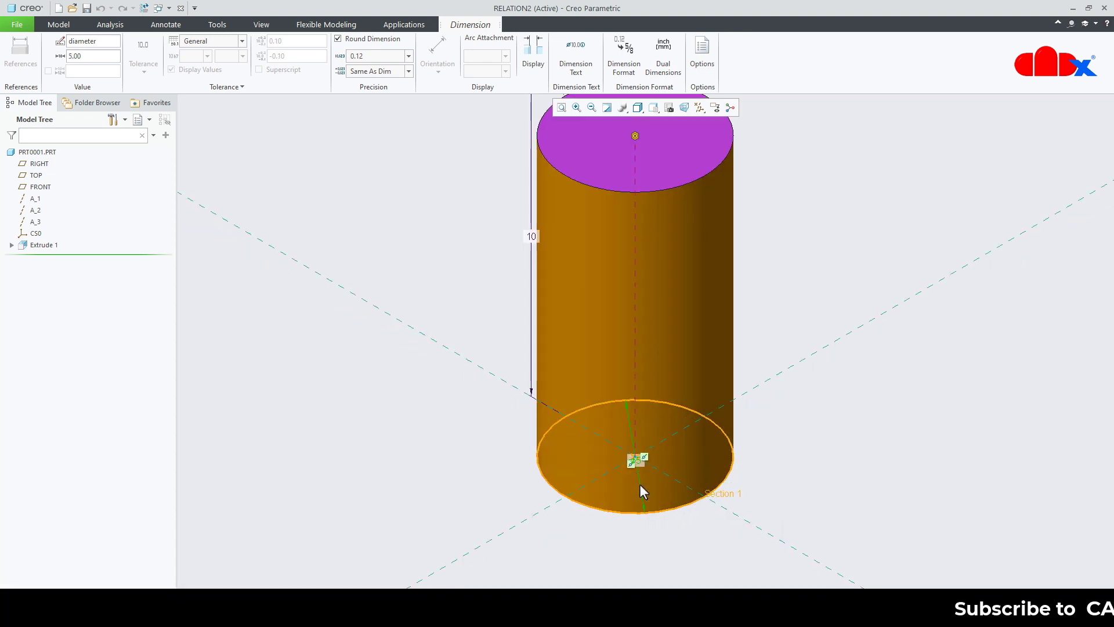
{"action": "double_click", "coordinate": [637, 463]}
{"action": "type", "text": "10"}
{"action": "key", "text": "Return"}
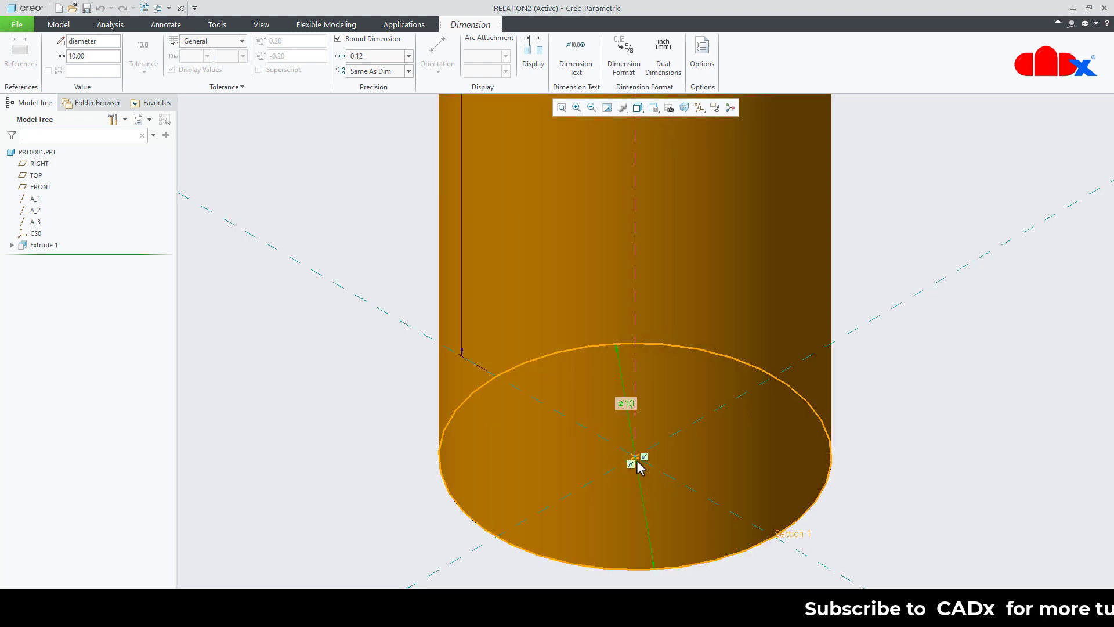
Change the shaft diameter to 11, then 20, then 21, regenerating each time
{"action": "scroll", "coordinate": [642, 473], "scroll_direction": "up", "scroll_amount": 2}
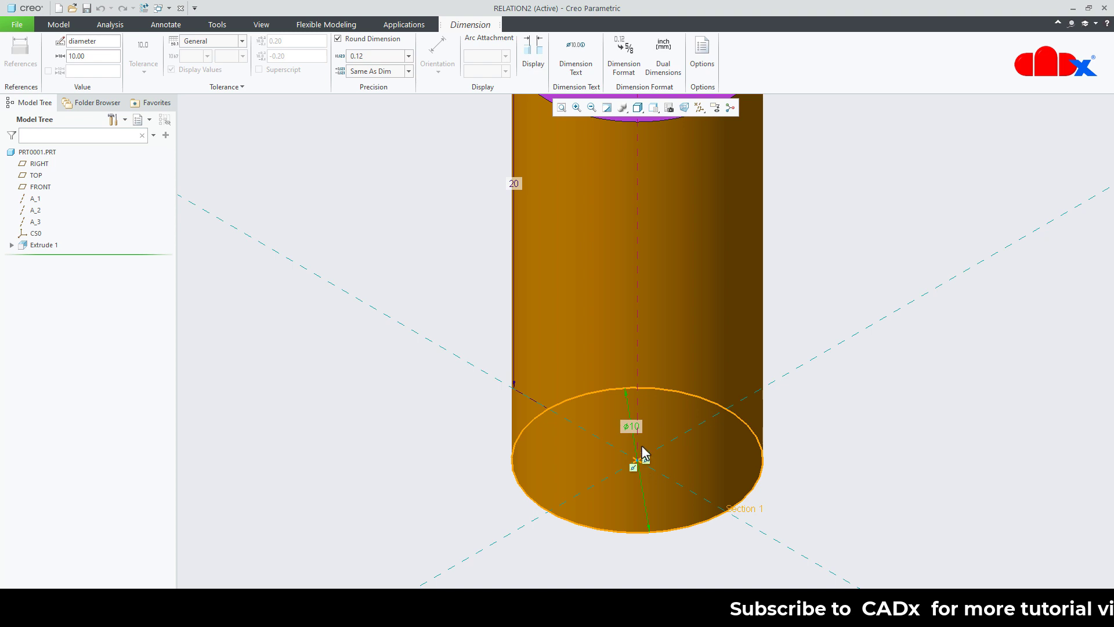
{"action": "double_click", "coordinate": [628, 429]}
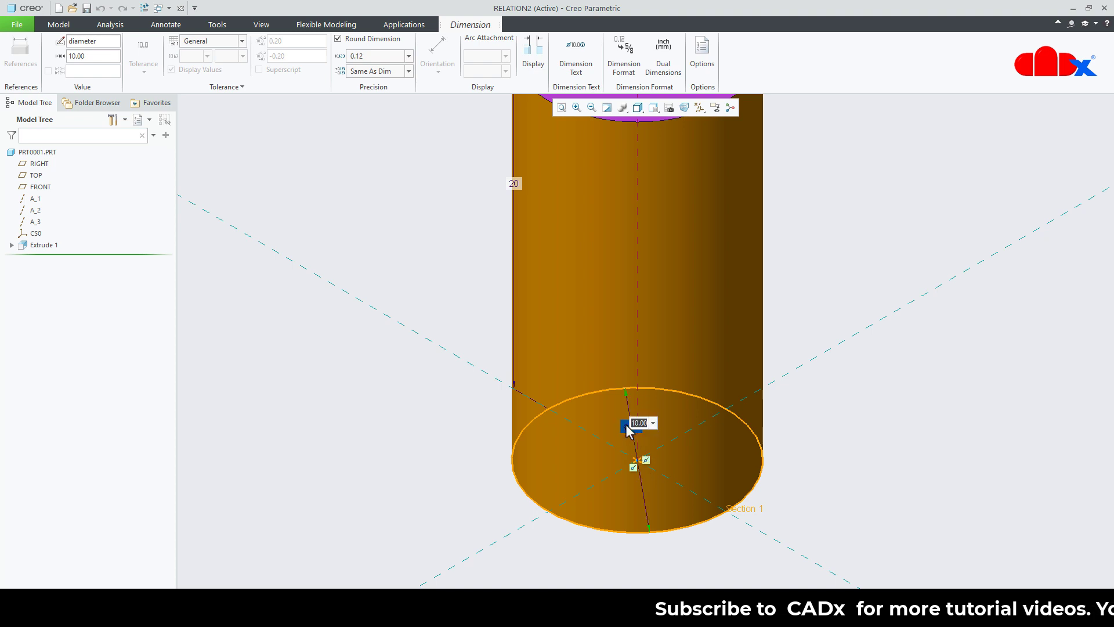
{"action": "type", "text": "11"}
{"action": "key", "text": "Return"}
{"action": "scroll", "coordinate": [663, 455], "scroll_direction": "up", "scroll_amount": 2}
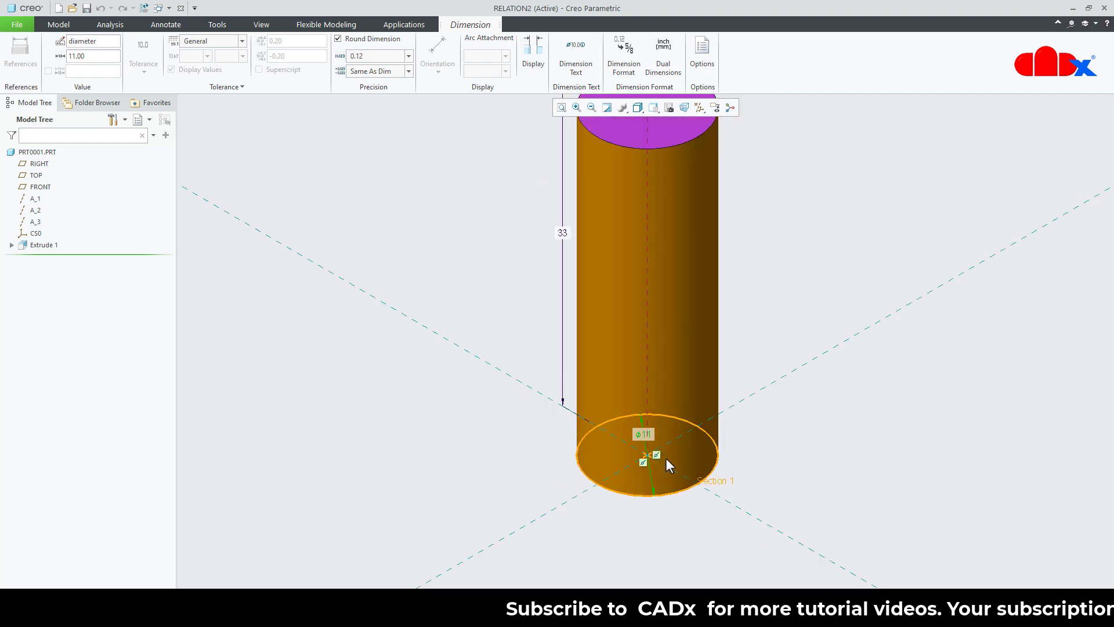
{"action": "double_click", "coordinate": [642, 436]}
{"action": "type", "text": "20"}
{"action": "key", "text": "Return"}
{"action": "scroll", "coordinate": [648, 439], "scroll_direction": "down", "scroll_amount": 4}
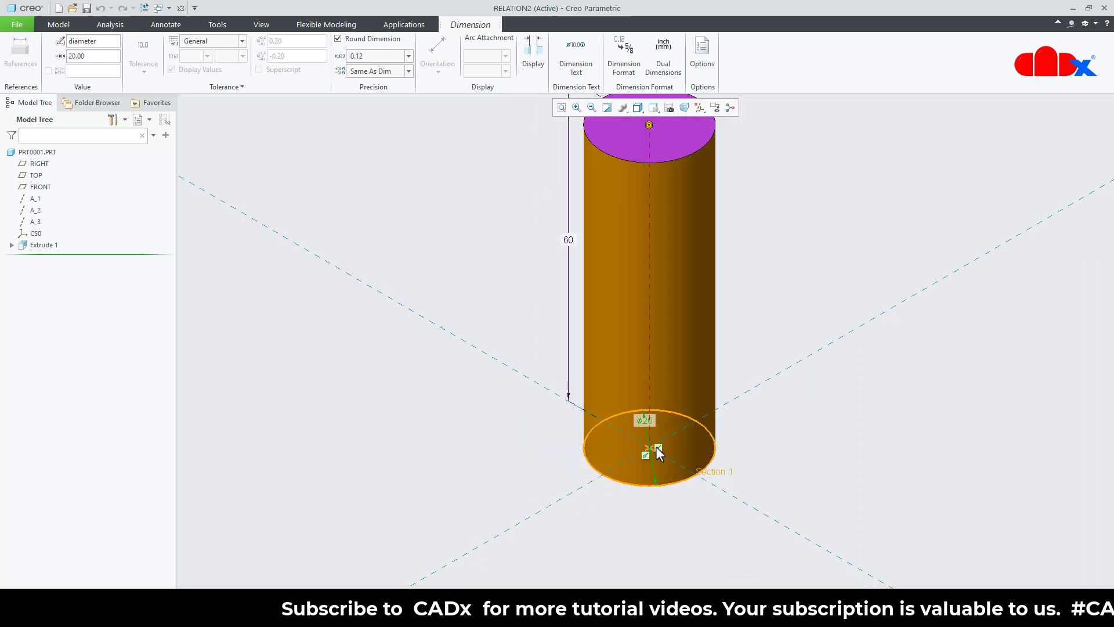
{"action": "double_click", "coordinate": [646, 418]}
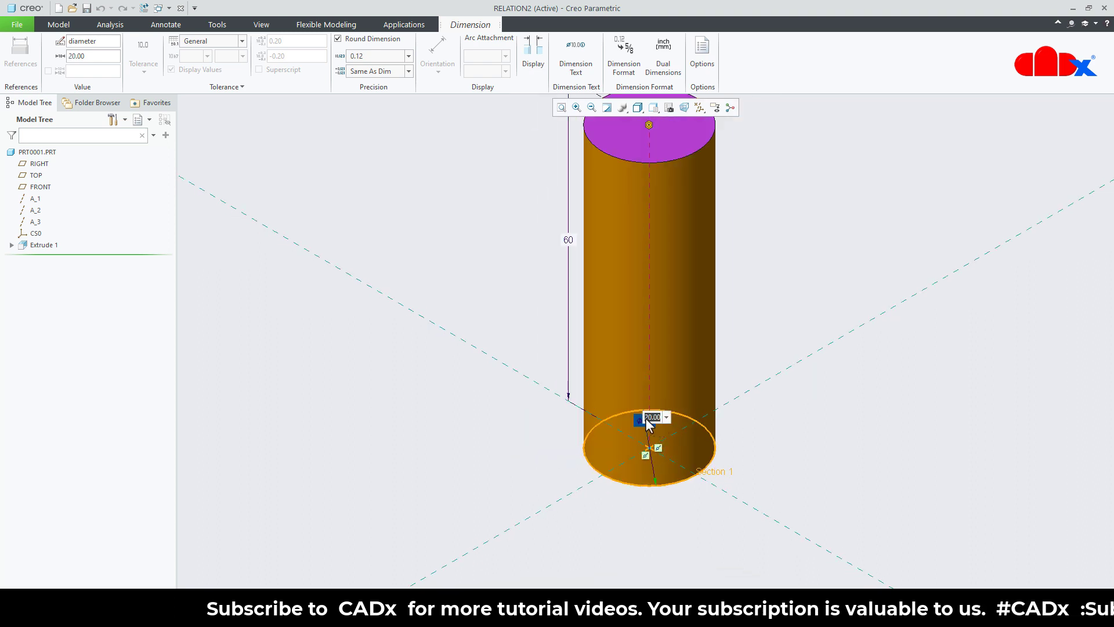
{"action": "type", "text": "21"}
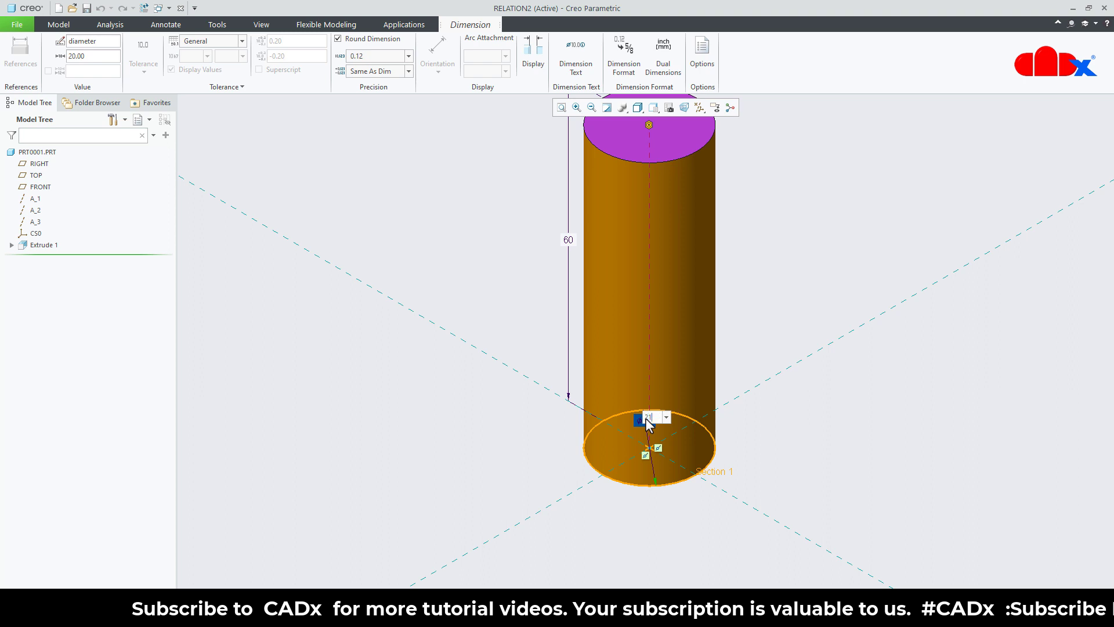
{"action": "key", "text": "Return"}
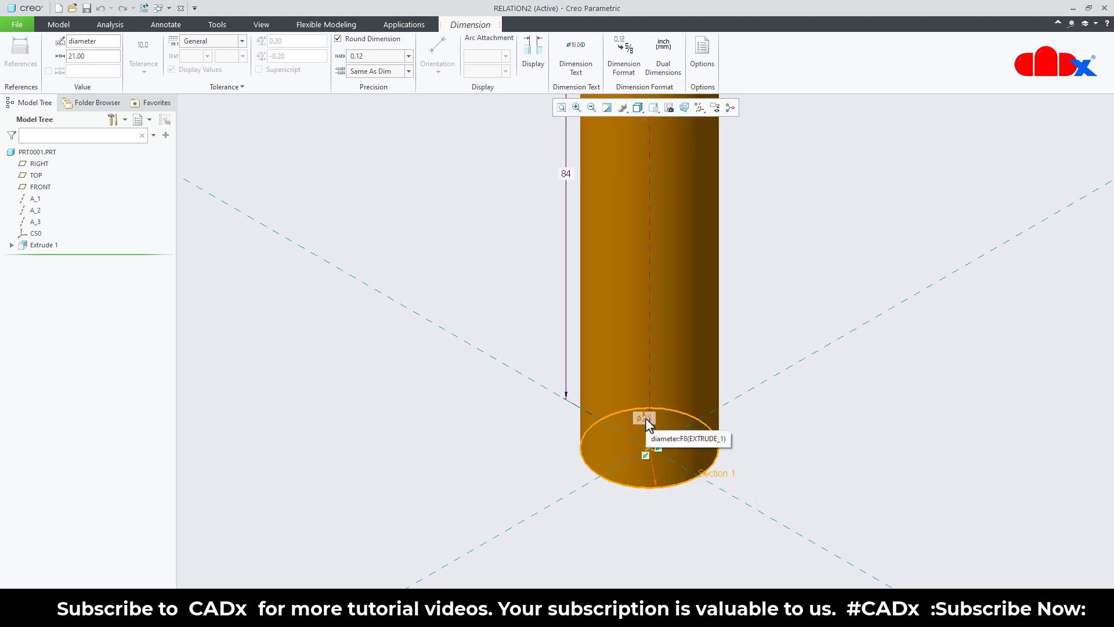
Change the shaft diameter to 30, then 31
{"action": "double_click", "coordinate": [646, 418]}
{"action": "type", "text": "30"}
{"action": "key", "text": "Return"}
{"action": "scroll", "coordinate": [645, 429], "scroll_direction": "up", "scroll_amount": 3}
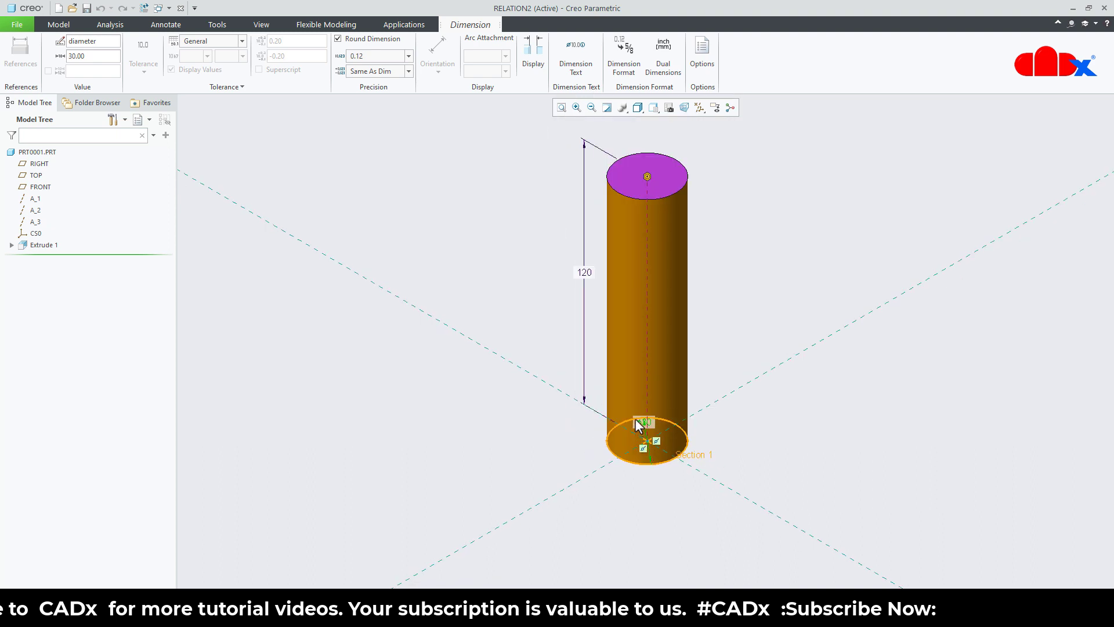
{"action": "scroll", "coordinate": [638, 421], "scroll_direction": "down", "scroll_amount": 5}
{"action": "double_click", "coordinate": [670, 441]}
{"action": "type", "text": "31"}
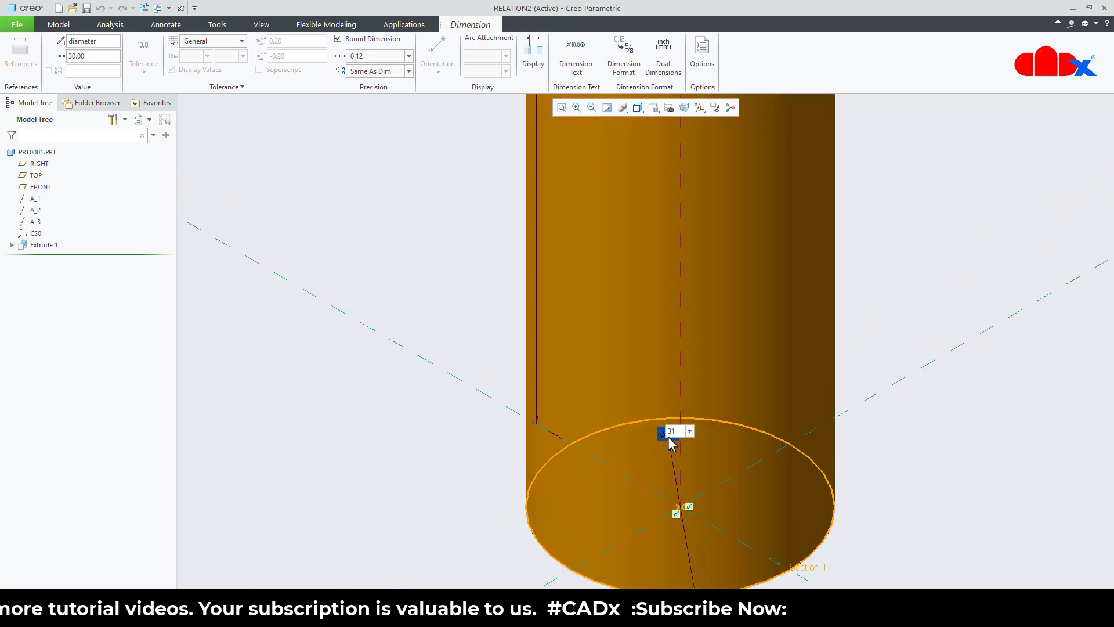
{"action": "key", "text": "Return"}
Set the shaft diameter to 50, then back to 10
{"action": "scroll", "coordinate": [695, 478], "scroll_direction": "up", "scroll_amount": 3}
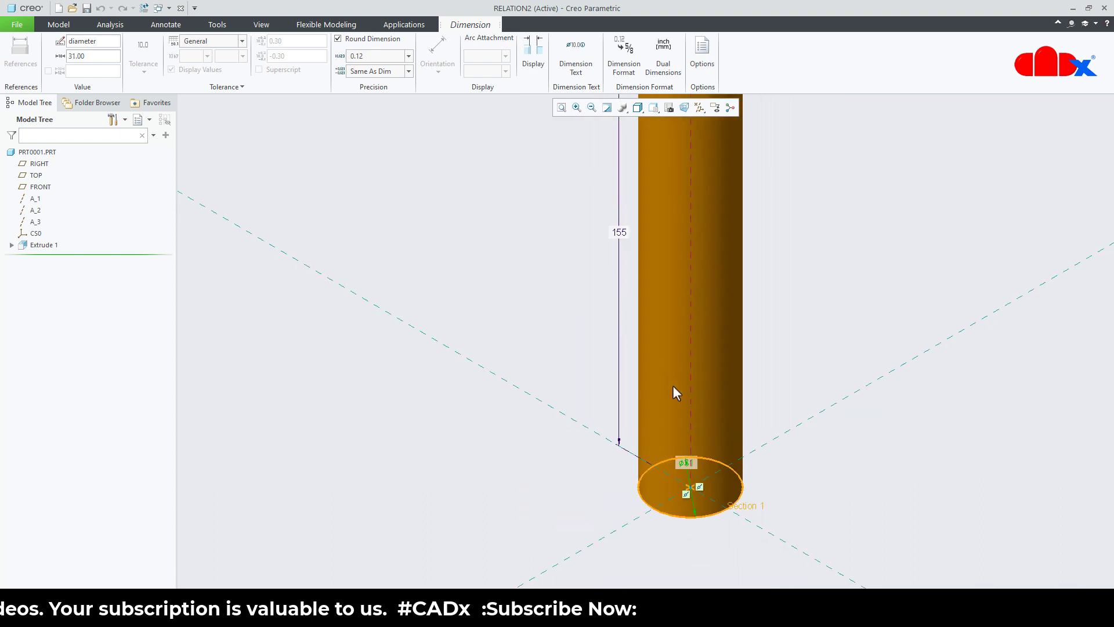
{"action": "double_click", "coordinate": [684, 463]}
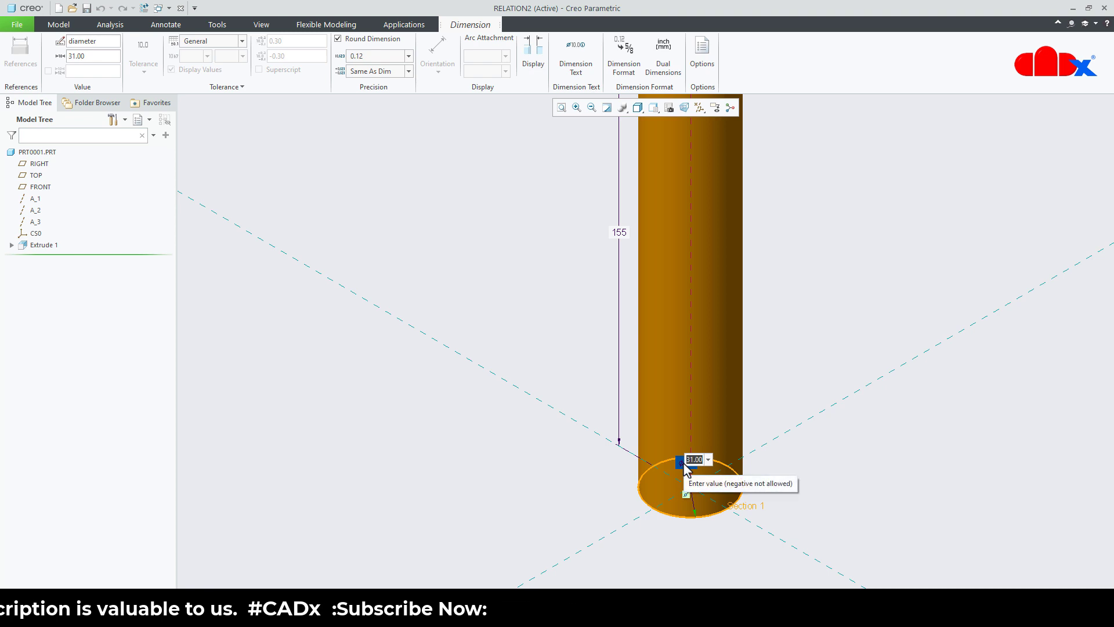
{"action": "type", "text": "50"}
{"action": "key", "text": "Return"}
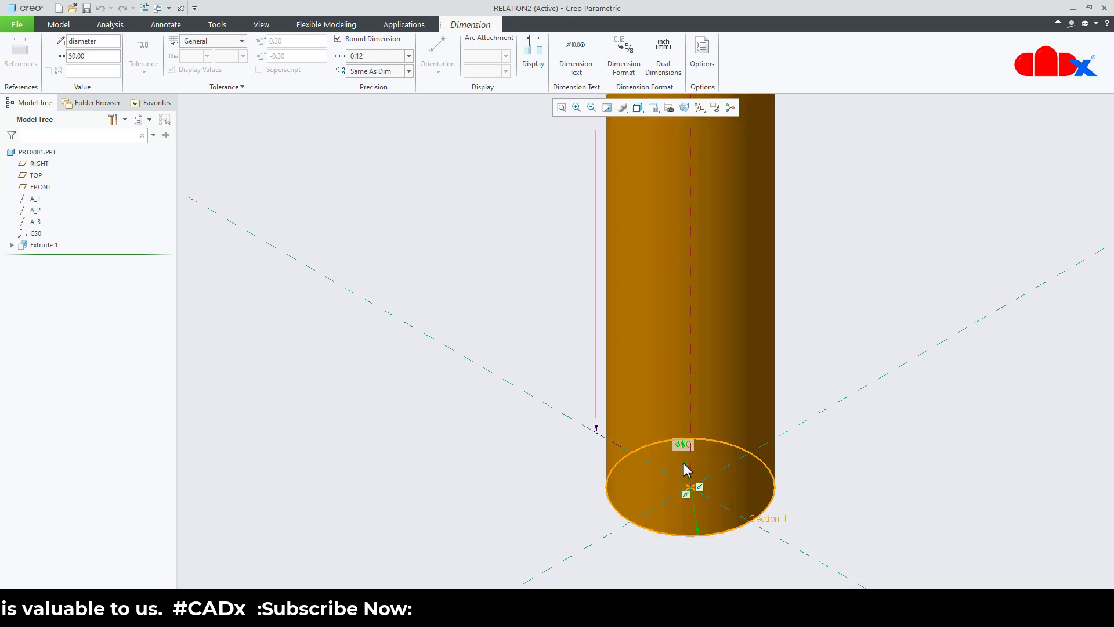
{"action": "scroll", "coordinate": [684, 467], "scroll_direction": "down", "scroll_amount": 4}
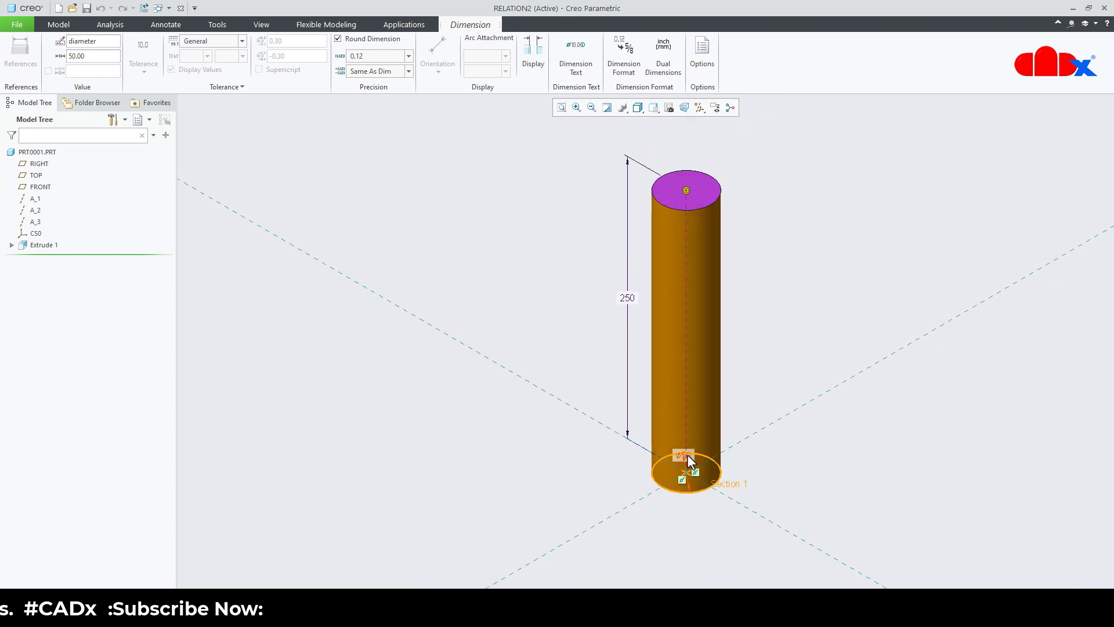
{"action": "type", "text": "10"}
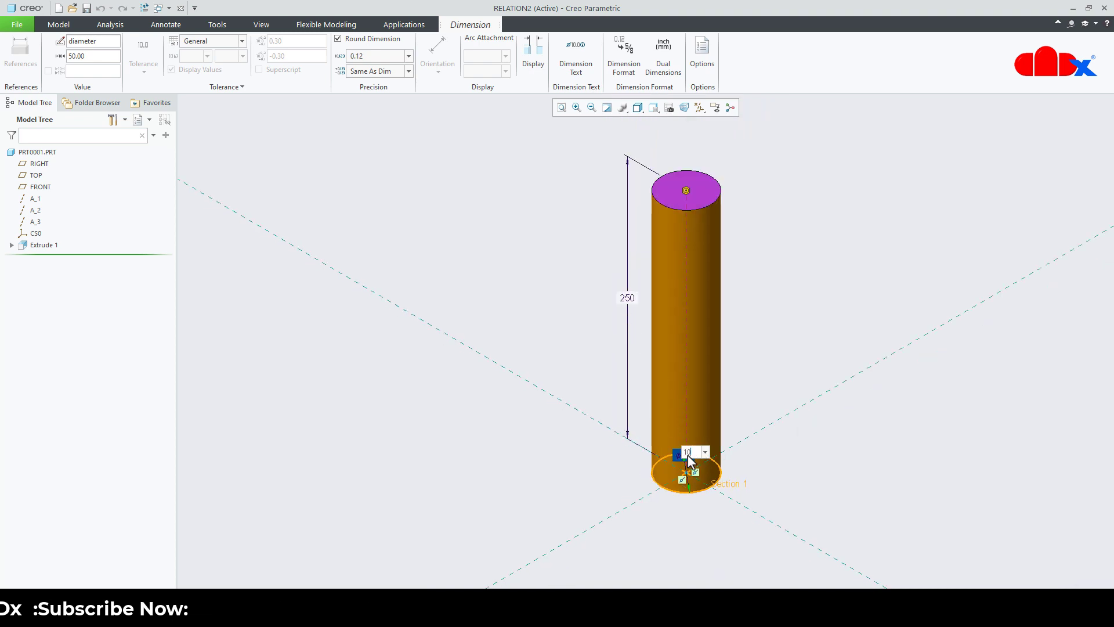
{"action": "key", "text": "Return"}
{"action": "scroll", "coordinate": [689, 462], "scroll_direction": "up", "scroll_amount": 5}
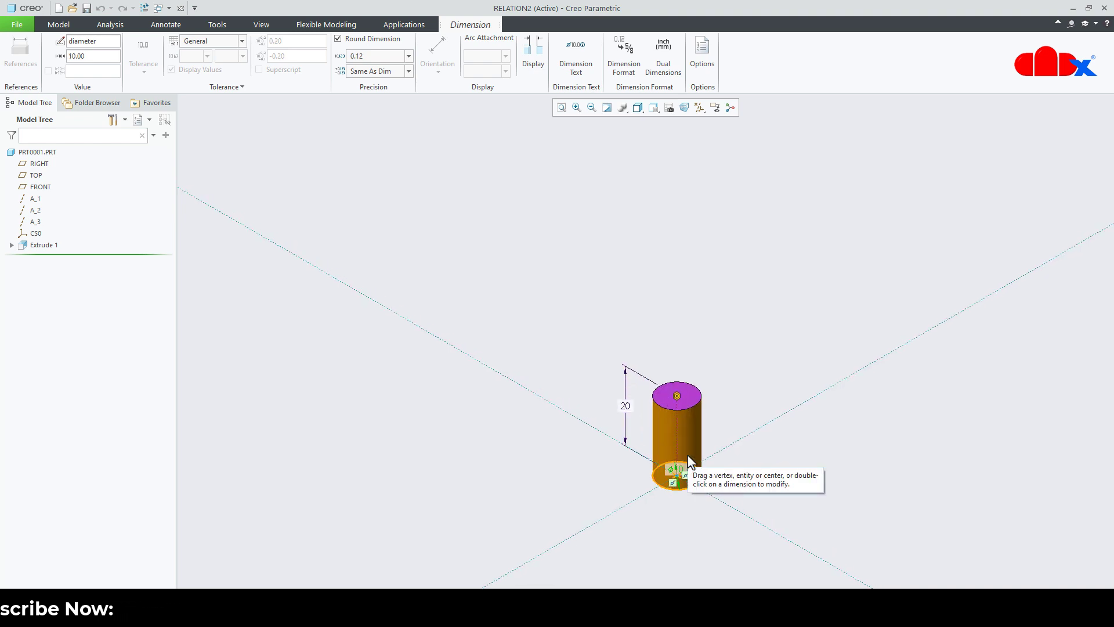
{"action": "scroll", "coordinate": [689, 461], "scroll_direction": "up", "scroll_amount": 1}
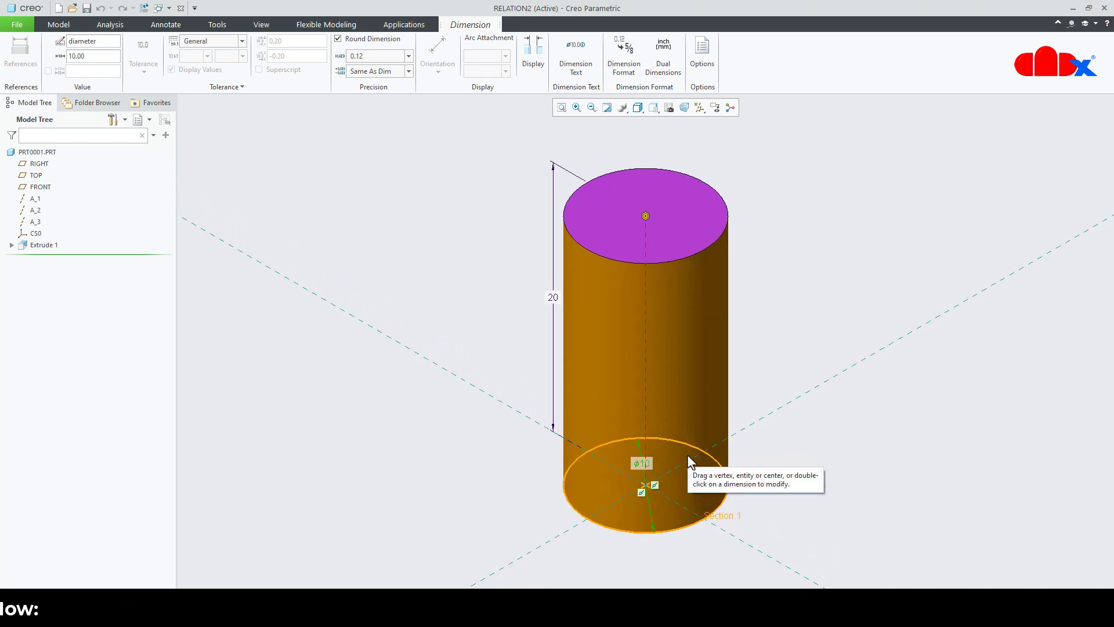
Create a new solid part PRT0001 and maximize its window
{"action": "left_click", "coordinate": [807, 485]}
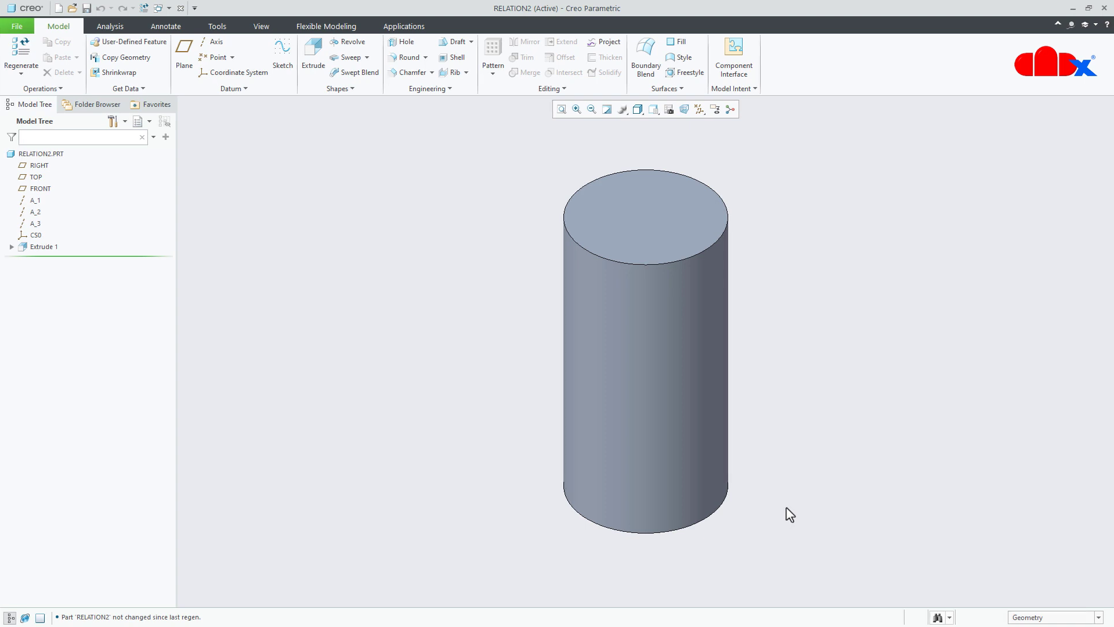
{"action": "left_click", "coordinate": [58, 17]}
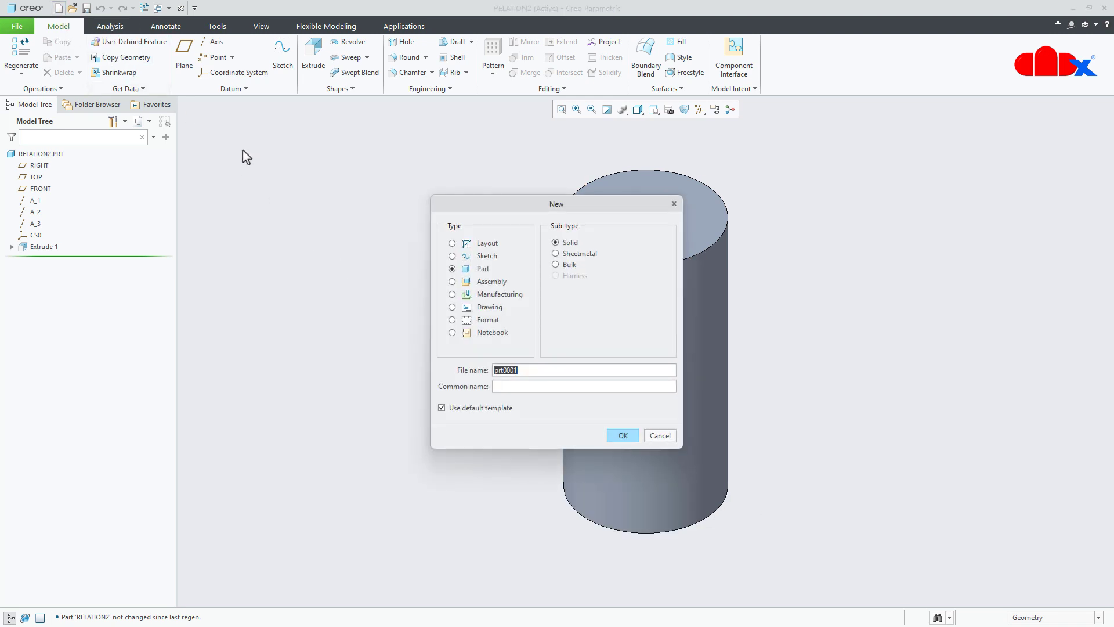
{"action": "left_click", "coordinate": [623, 436]}
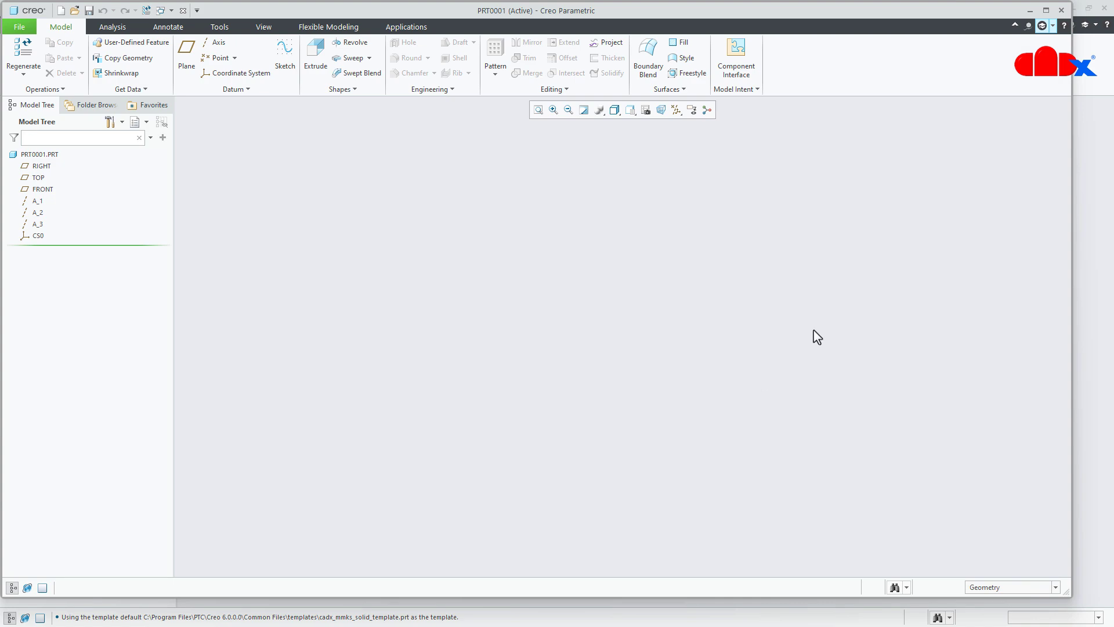
{"action": "left_click", "coordinate": [1046, 10]}
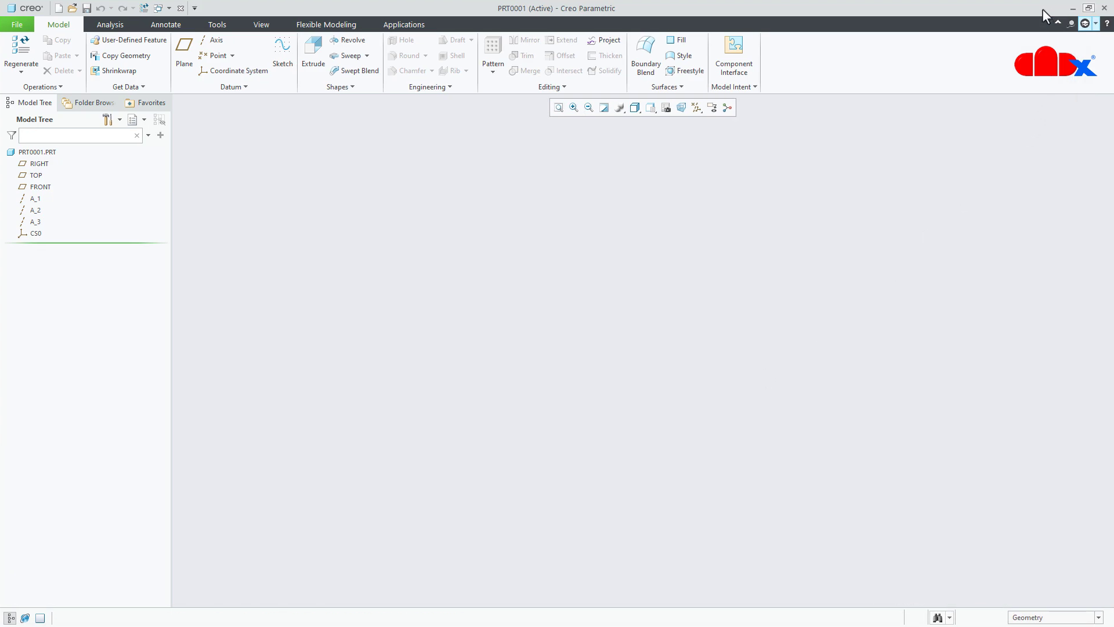
Start an extrusion on the TOP plane and sketch a centred circle of diameter 10
{"action": "left_click", "coordinate": [312, 55]}
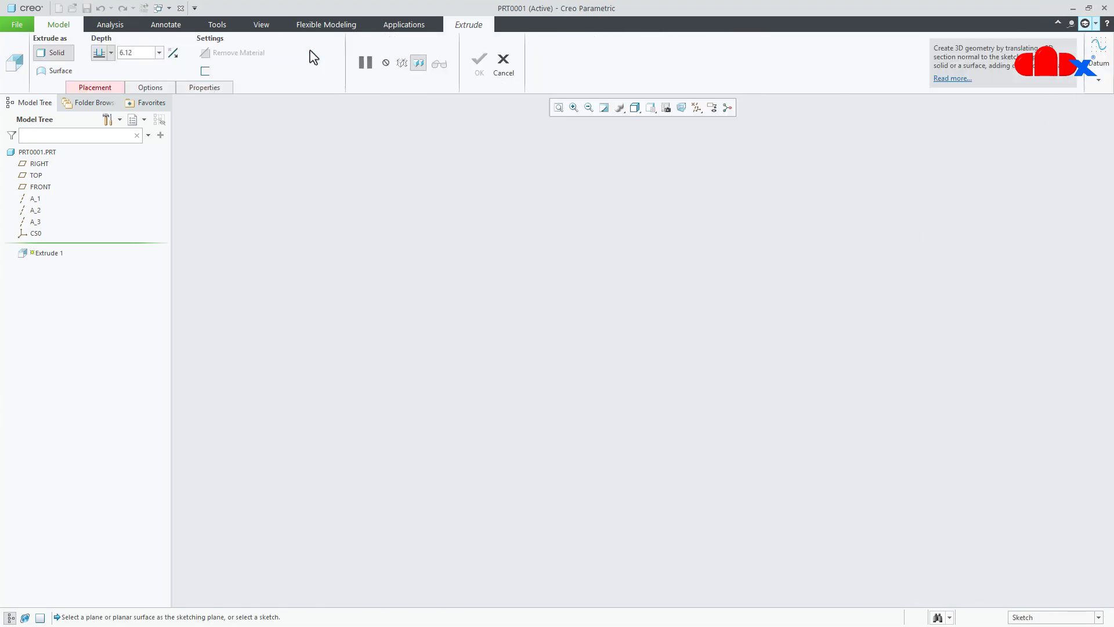
{"action": "left_click", "coordinate": [32, 175]}
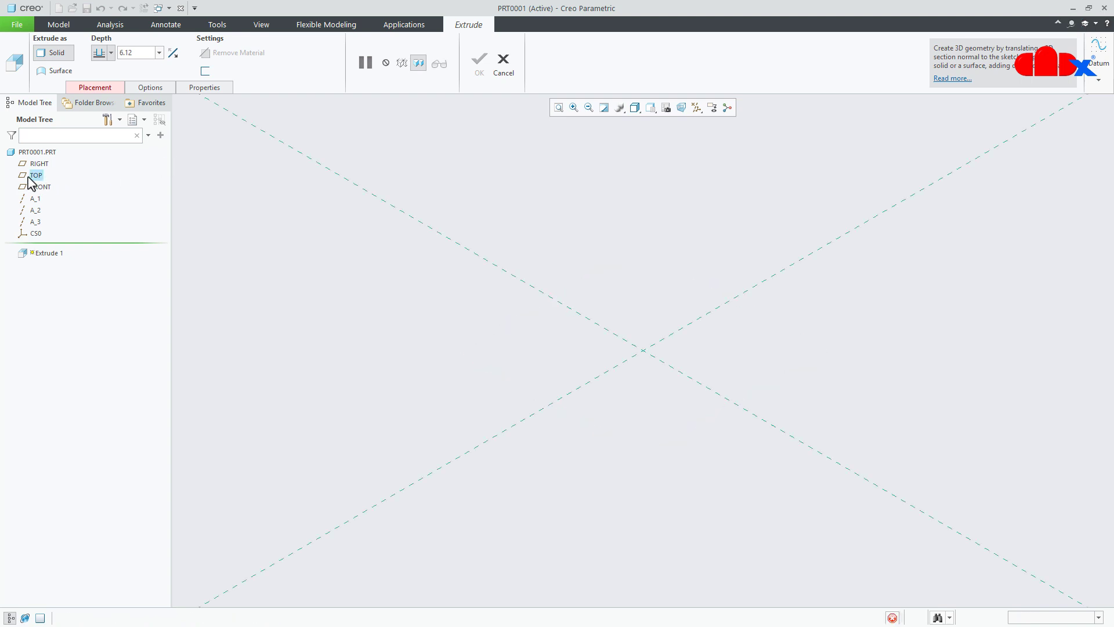
{"action": "left_click", "coordinate": [288, 70]}
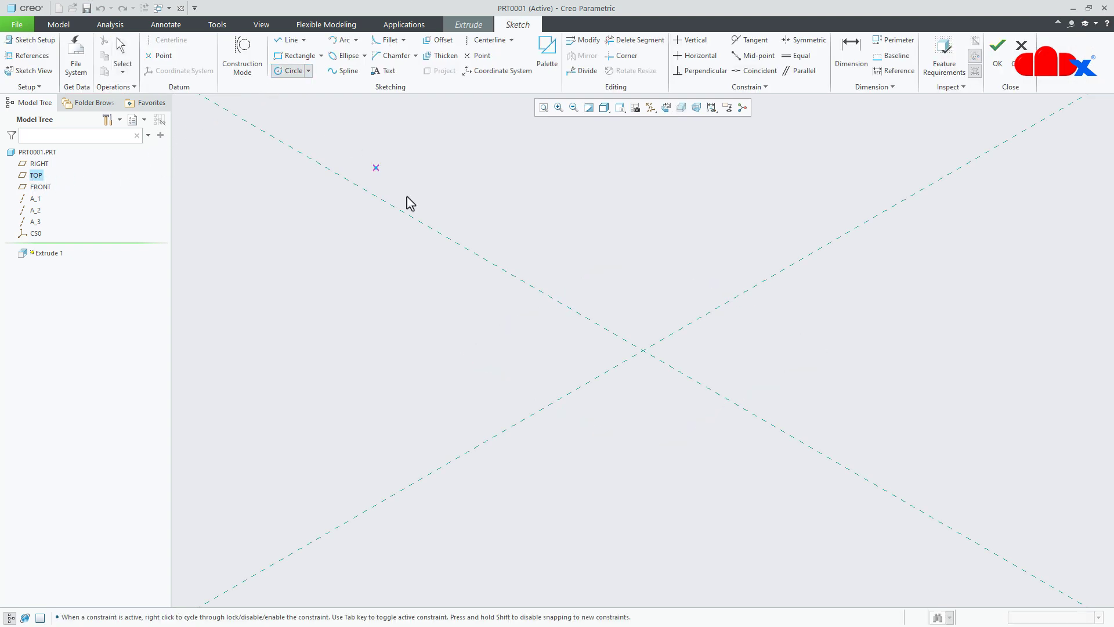
{"action": "left_click", "coordinate": [643, 350]}
{"action": "left_click", "coordinate": [661, 385]}
{"action": "middle_click", "coordinate": [669, 400]}
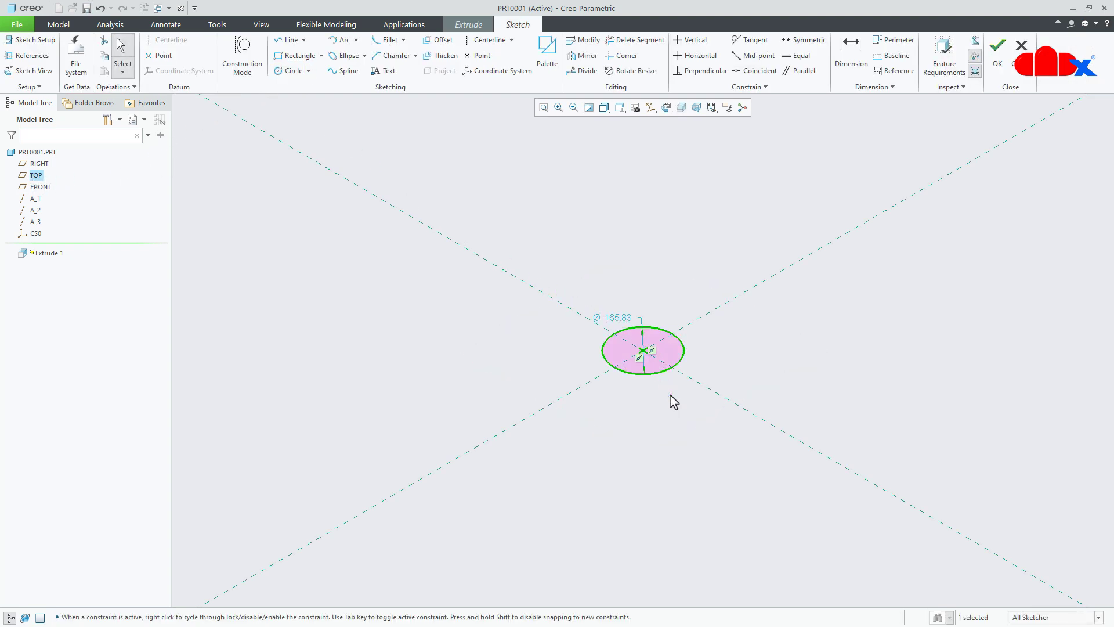
{"action": "double_click", "coordinate": [623, 318]}
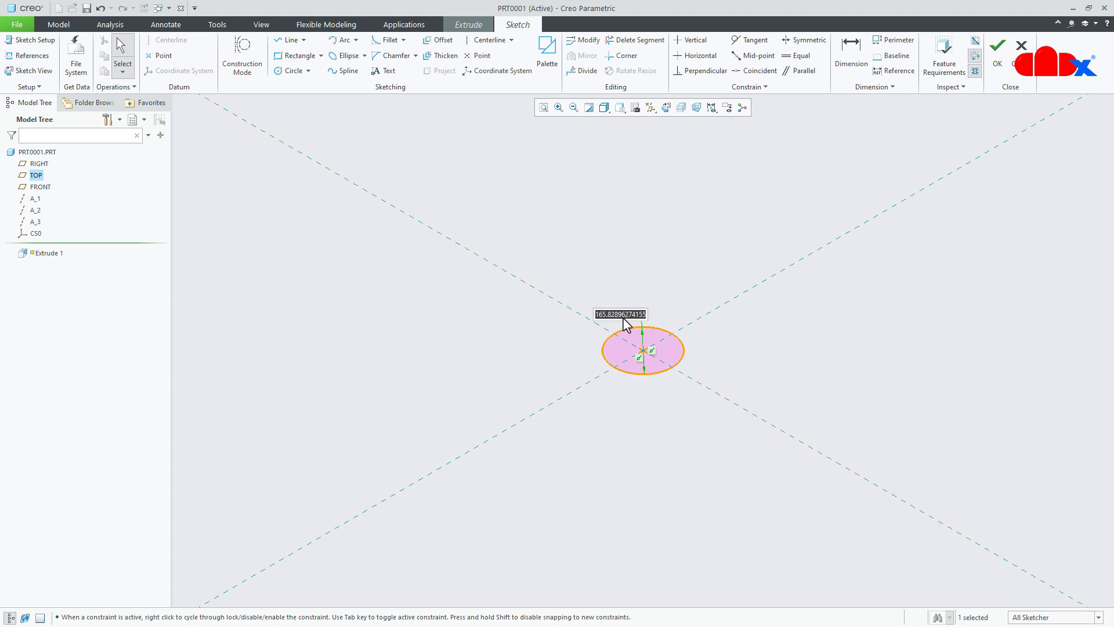
{"action": "type", "text": "10"}
{"action": "key", "text": "Return"}
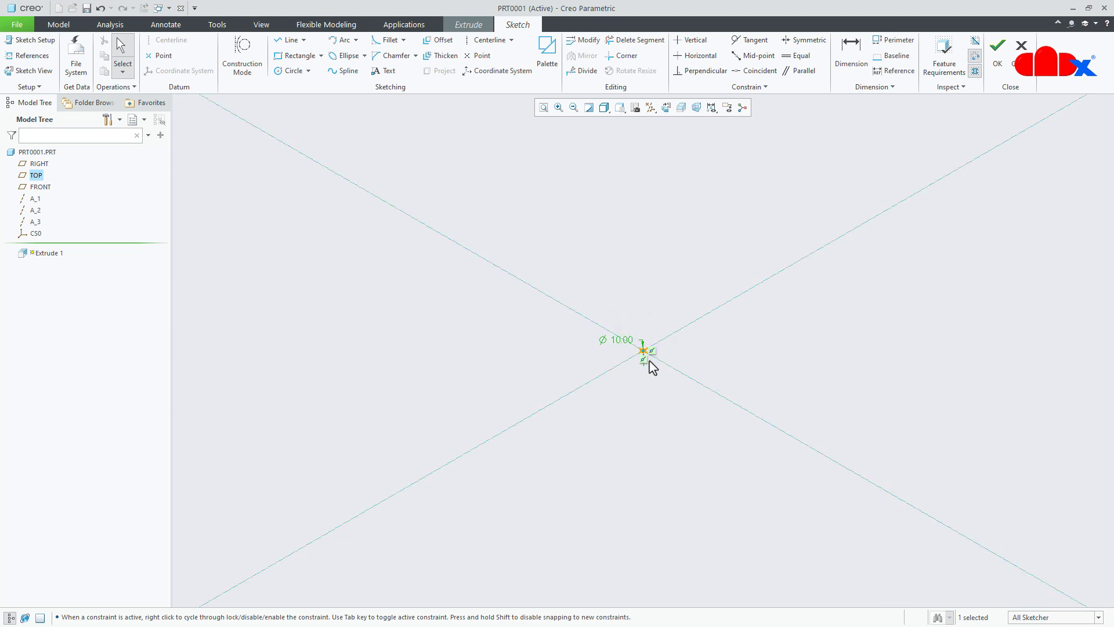
Finish the sketch and complete the extrusion as a solid cylinder
{"action": "scroll", "coordinate": [634, 331], "scroll_direction": "up", "scroll_amount": 3}
{"action": "mouse_move", "coordinate": [572, 288]}
{"action": "left_mouse_down"}
{"action": "mouse_move", "coordinate": [580, 349]}
{"action": "mouse_move", "coordinate": [666, 403]}
{"action": "left_mouse_up"}
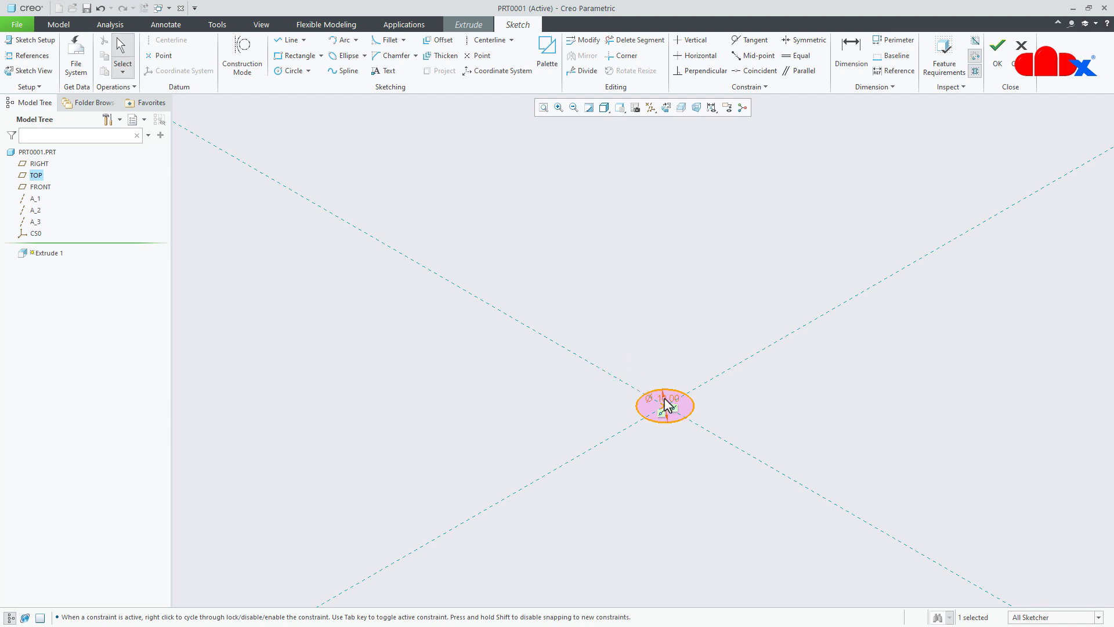
{"action": "left_click", "coordinate": [544, 109]}
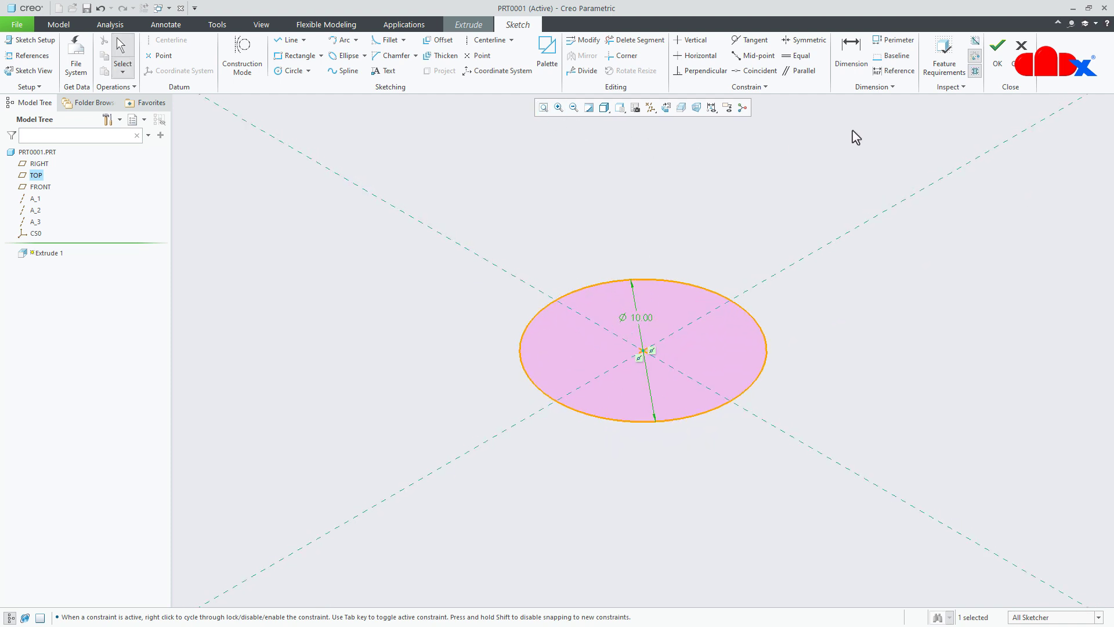
{"action": "left_click", "coordinate": [997, 58]}
{"action": "middle_click", "coordinate": [964, 235]}
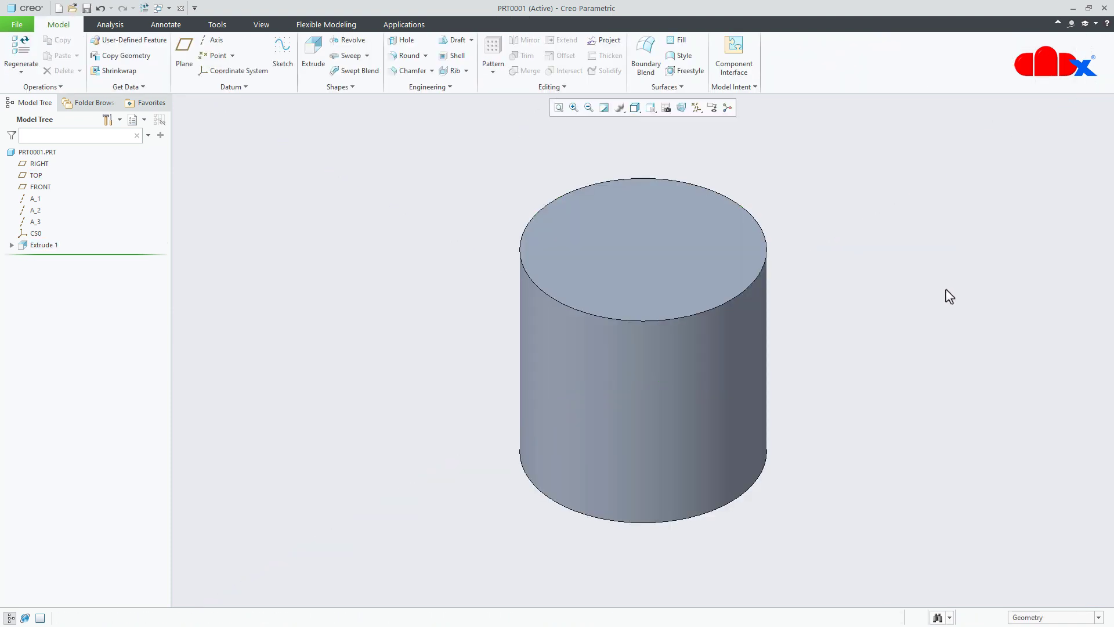
Rename the cylinder's height dimension from d3 to length
{"action": "left_click", "coordinate": [685, 380]}
{"action": "double_click", "coordinate": [685, 380]}
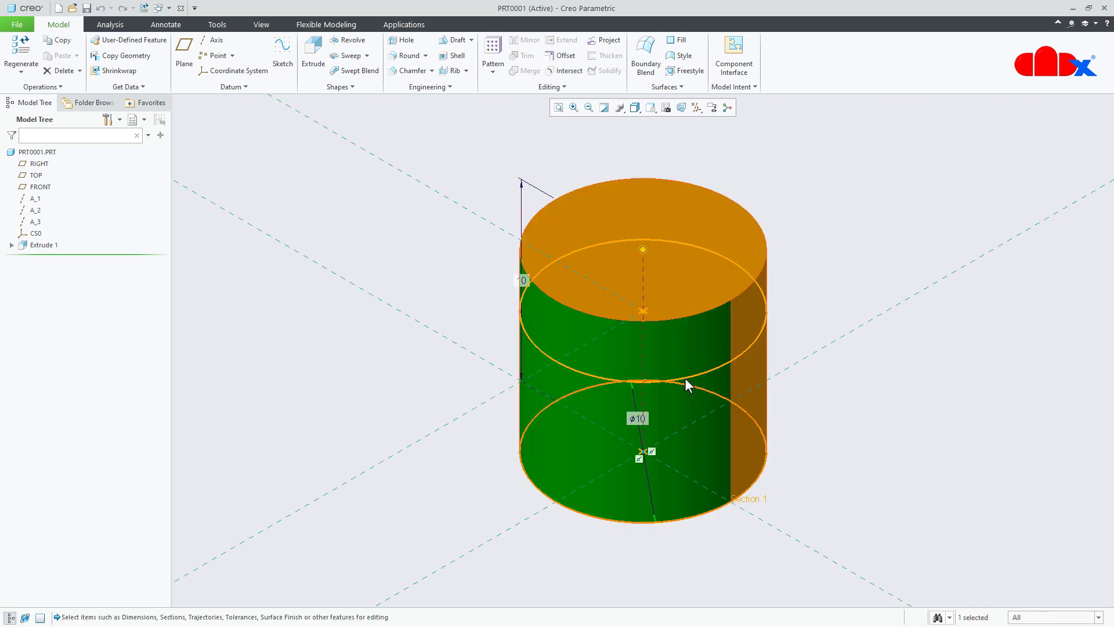
{"action": "left_click", "coordinate": [520, 280]}
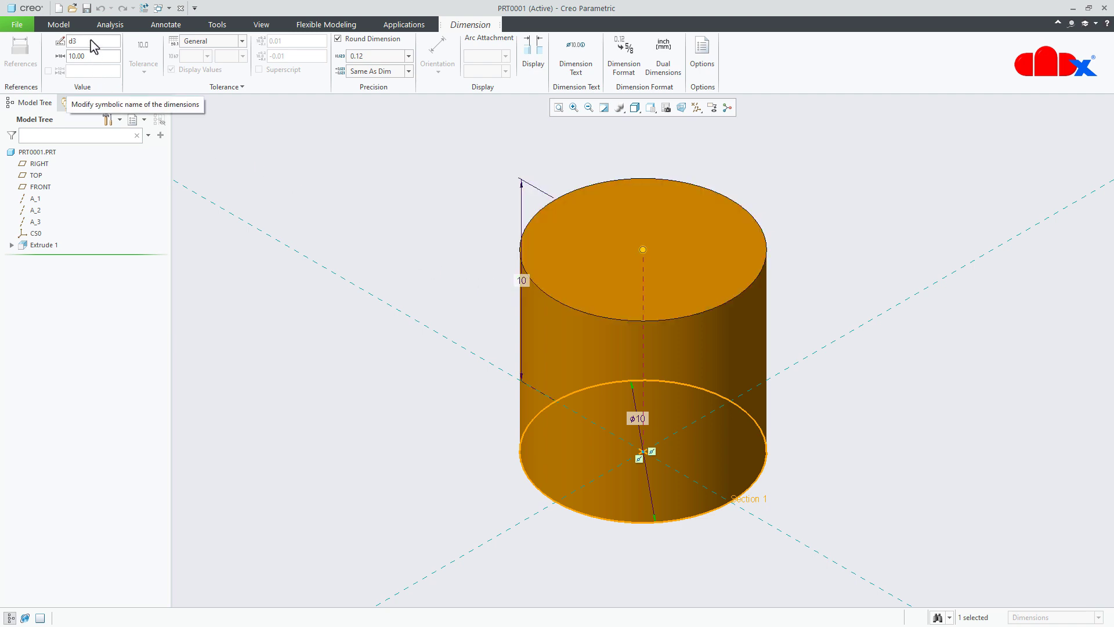
{"action": "left_click_drag", "start_coordinate": [89, 42], "coordinate": [60, 45]}
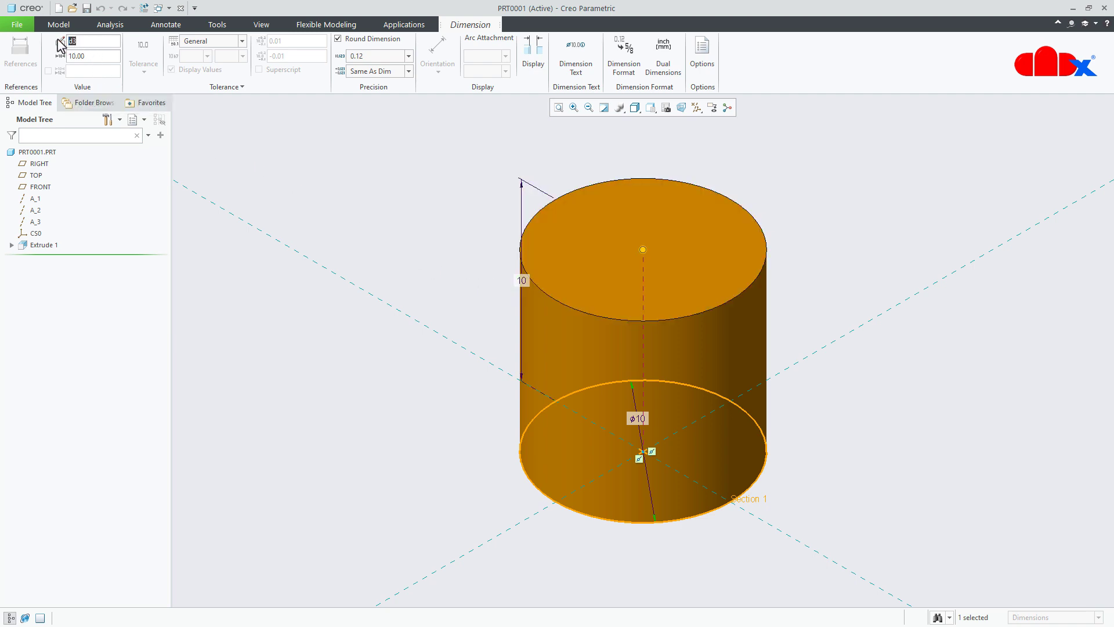
{"action": "type", "text": "length"}
{"action": "left_click", "coordinate": [315, 185]}
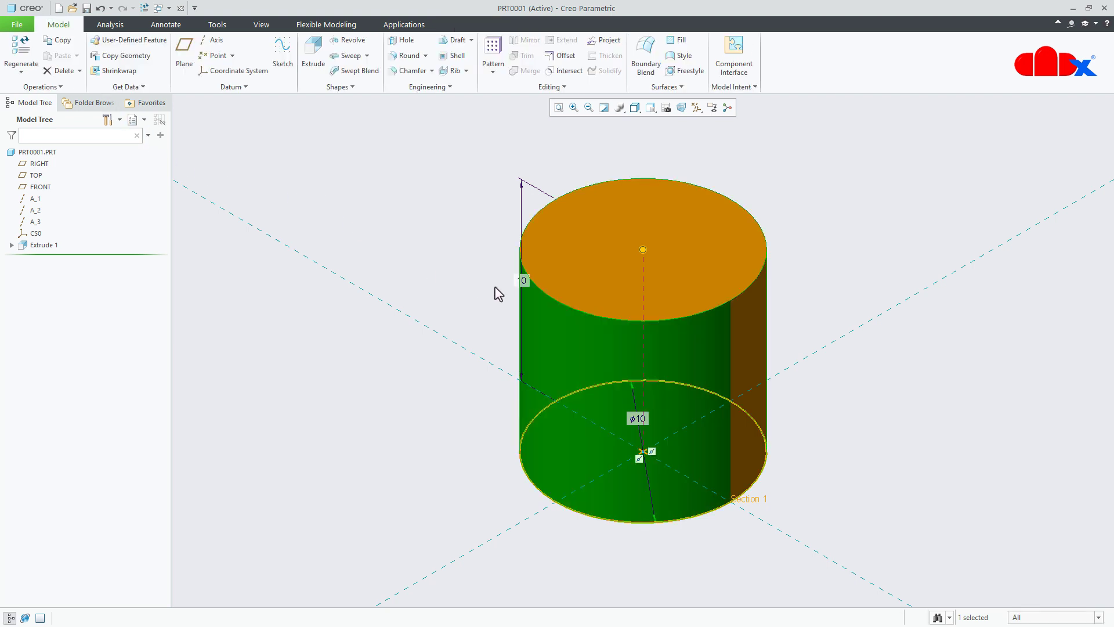
Rename the ⌀10 diameter dimension from d4 to diameter
{"action": "left_click", "coordinate": [632, 413]}
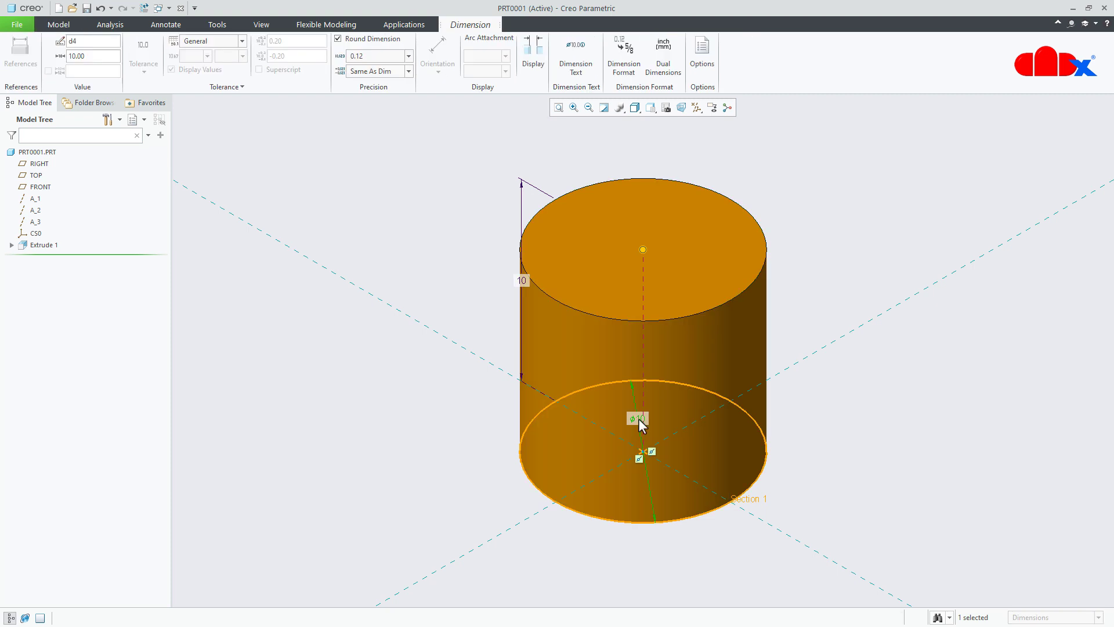
{"action": "double_click", "coordinate": [72, 42]}
{"action": "type", "text": "diameter"}
{"action": "left_click", "coordinate": [346, 181]}
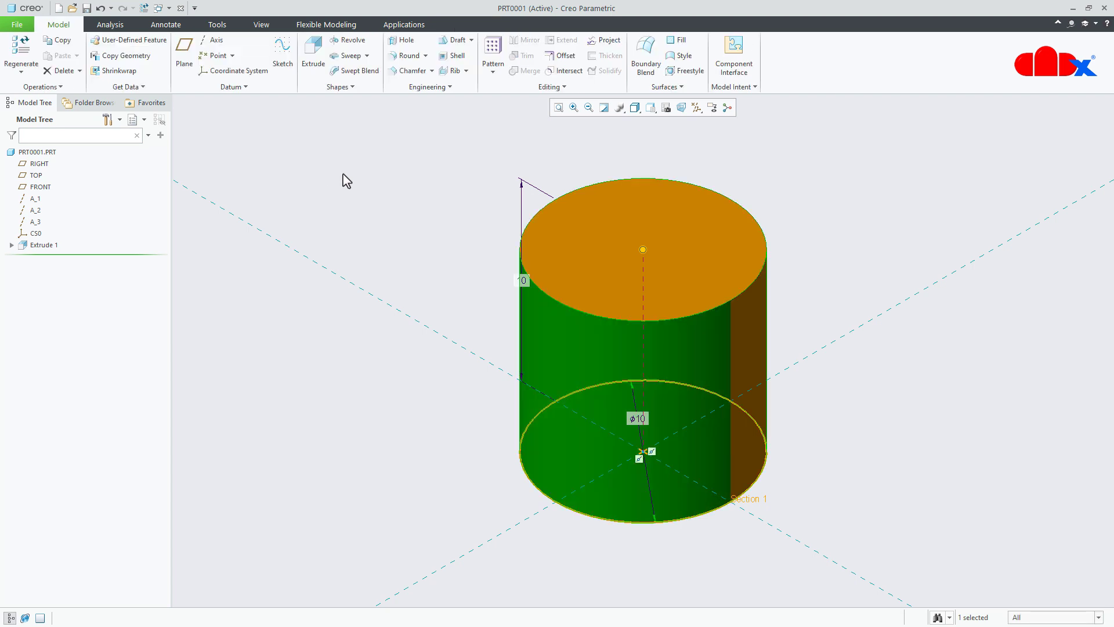
Enter and verify the relation length=diameter*2 in the Relations editor, then accept it
{"action": "left_click", "coordinate": [743, 87]}
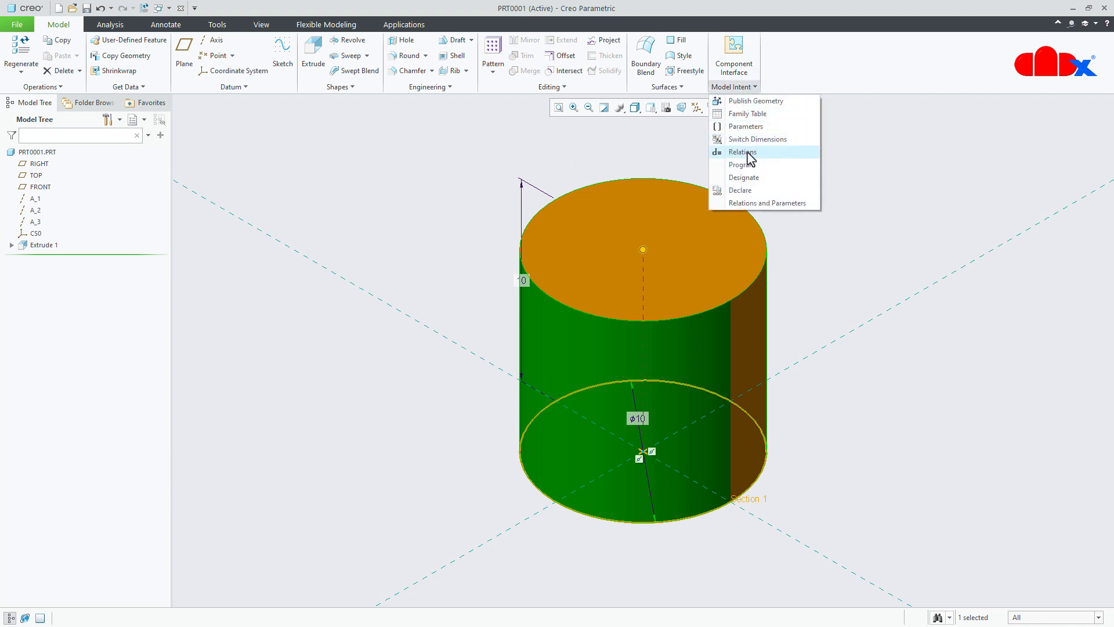
{"action": "left_click", "coordinate": [747, 152]}
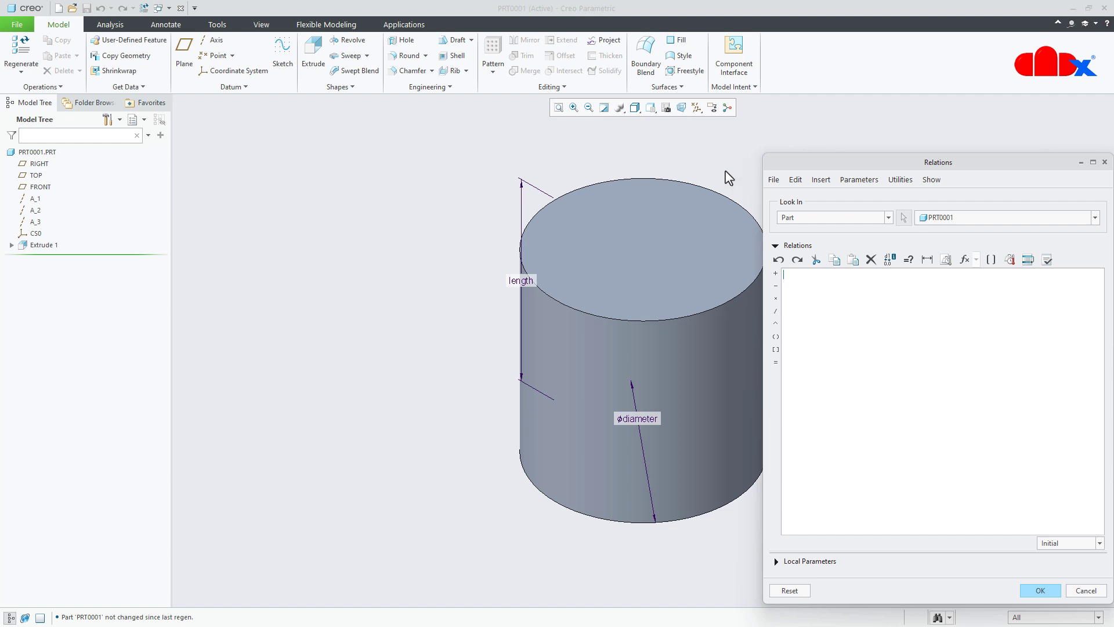
{"action": "left_click", "coordinate": [519, 288]}
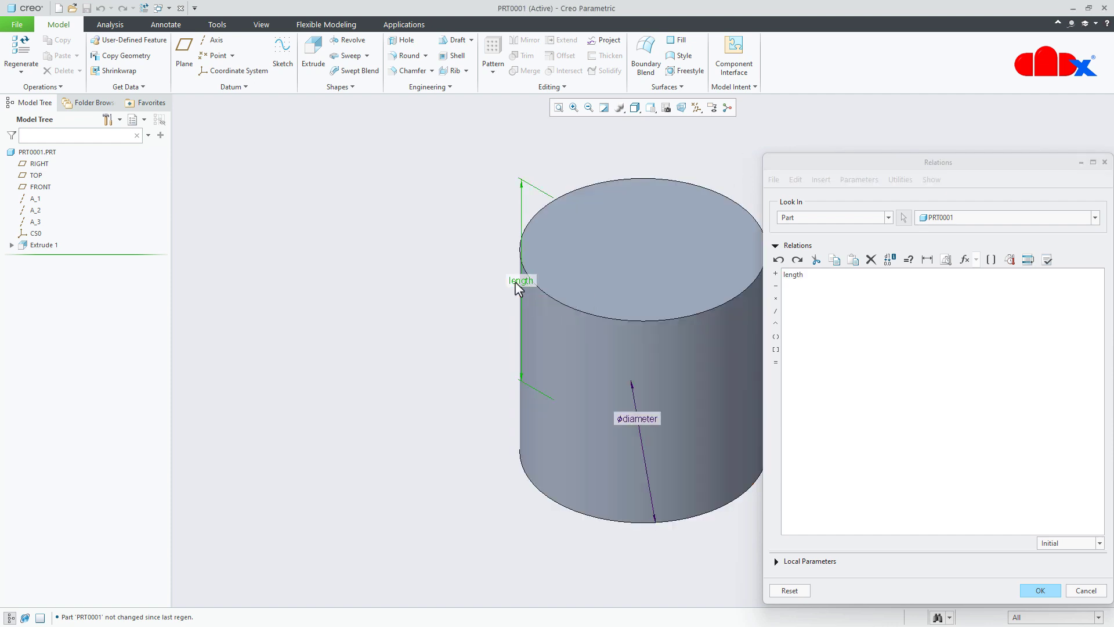
{"action": "left_click", "coordinate": [775, 363]}
{"action": "left_click", "coordinate": [647, 420]}
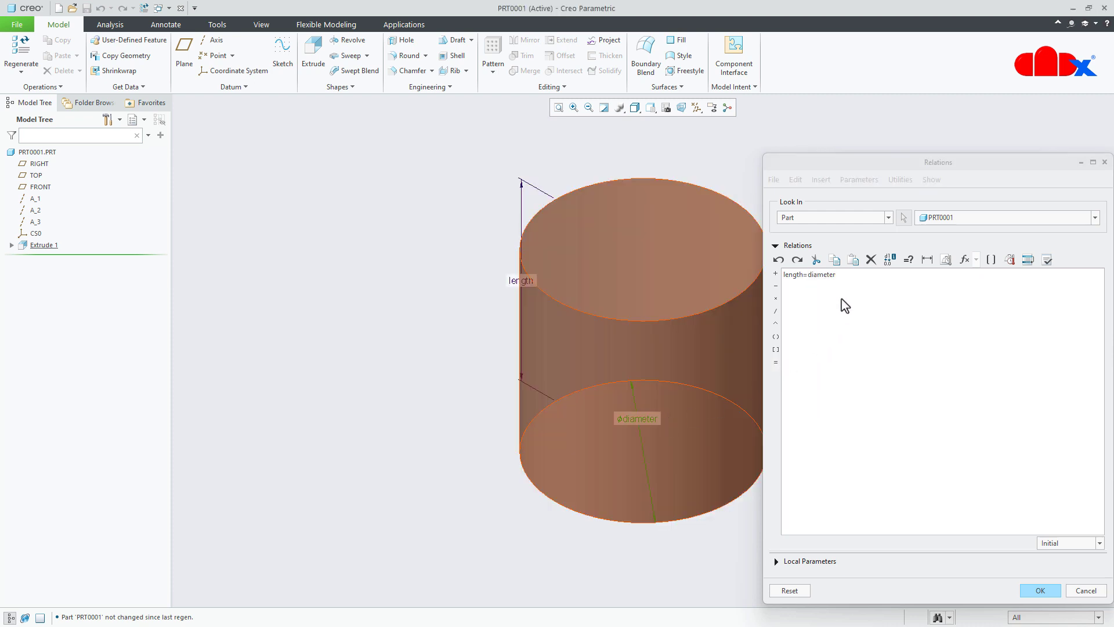
{"action": "left_click", "coordinate": [862, 281]}
{"action": "type", "text": "*2"}
{"action": "left_click", "coordinate": [1048, 261]}
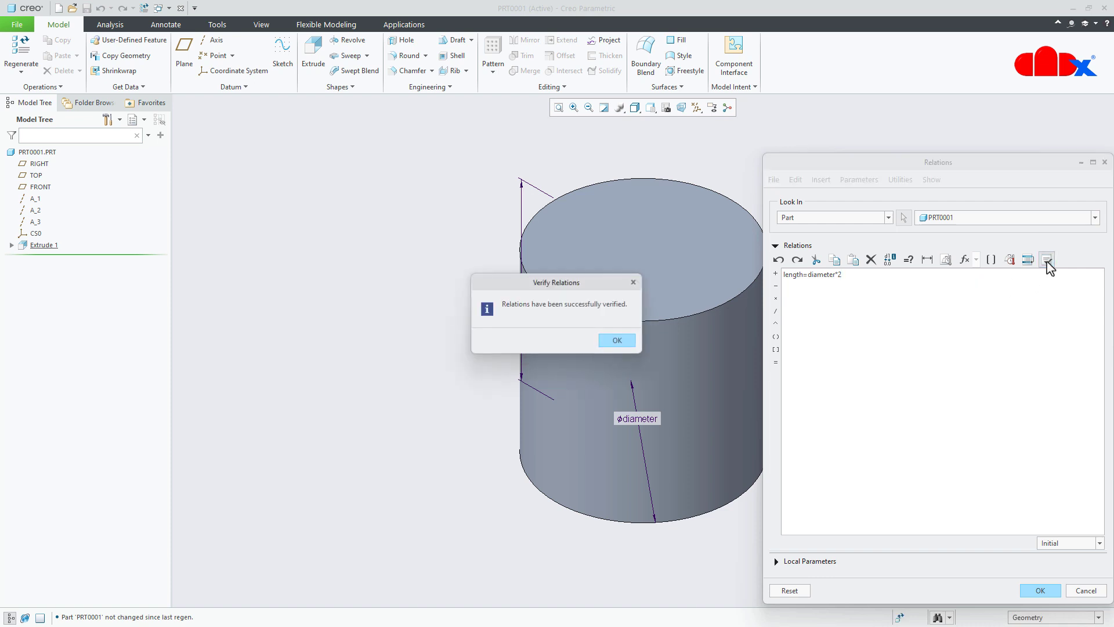
{"action": "left_click", "coordinate": [616, 341]}
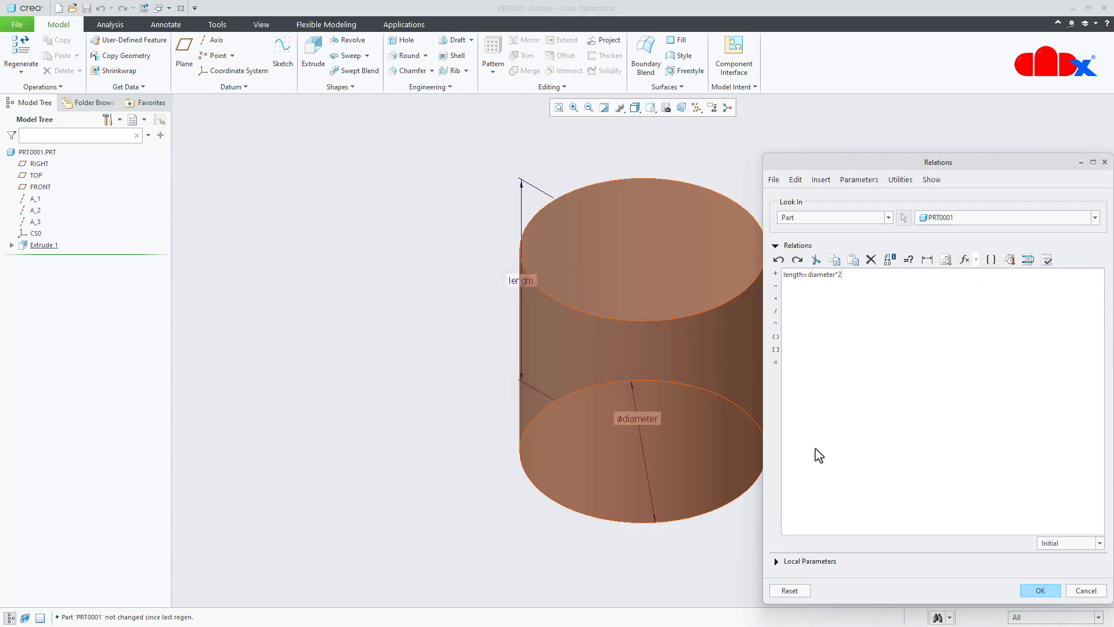
{"action": "left_click", "coordinate": [1040, 590]}
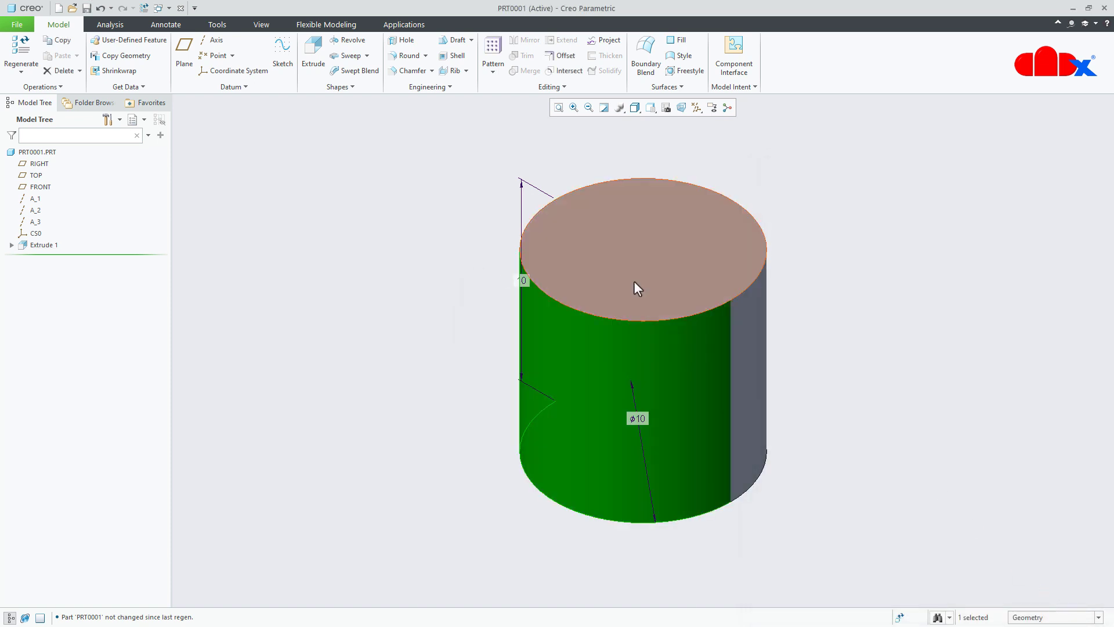
Regenerate the part, then set the diameter to 5 and finally 20, fitting the cylinder in view
{"action": "left_click", "coordinate": [144, 8]}
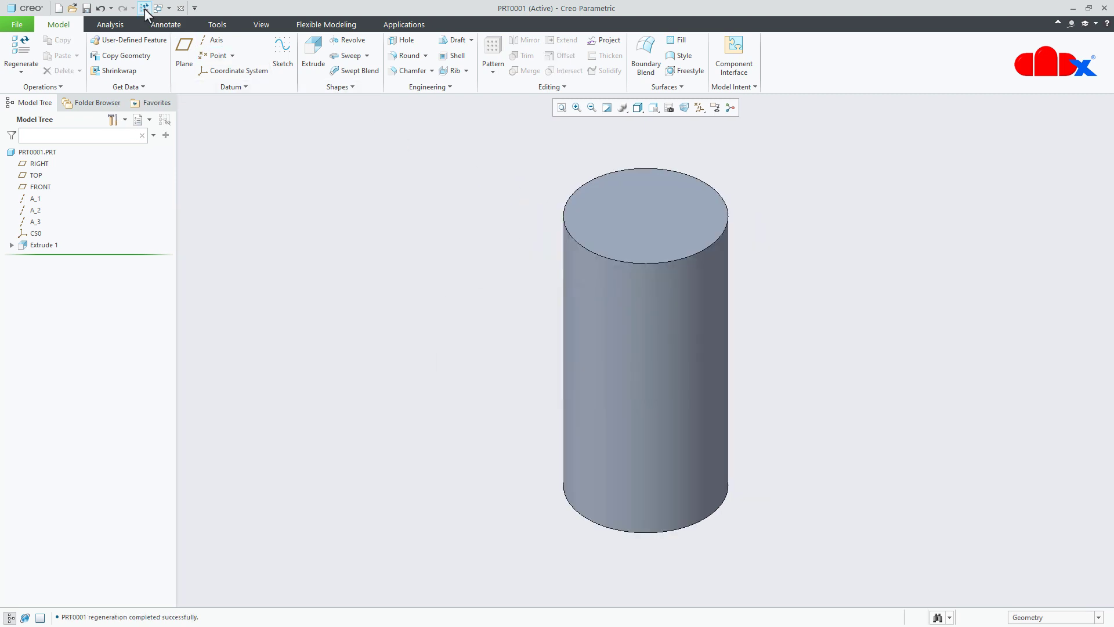
{"action": "double_click", "coordinate": [650, 383]}
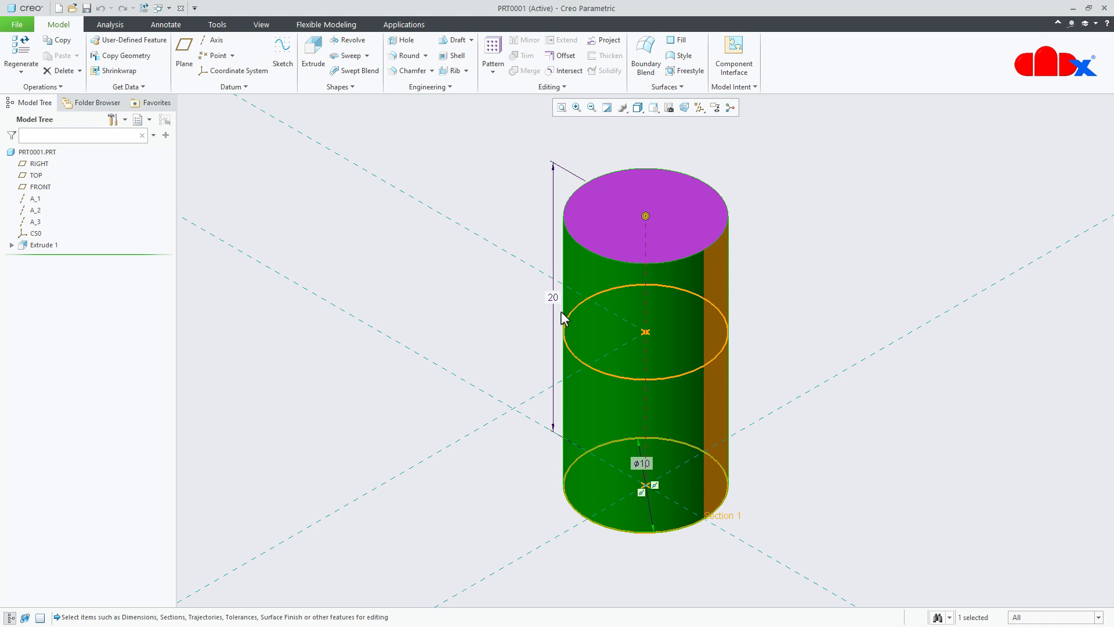
{"action": "left_click", "coordinate": [644, 467]}
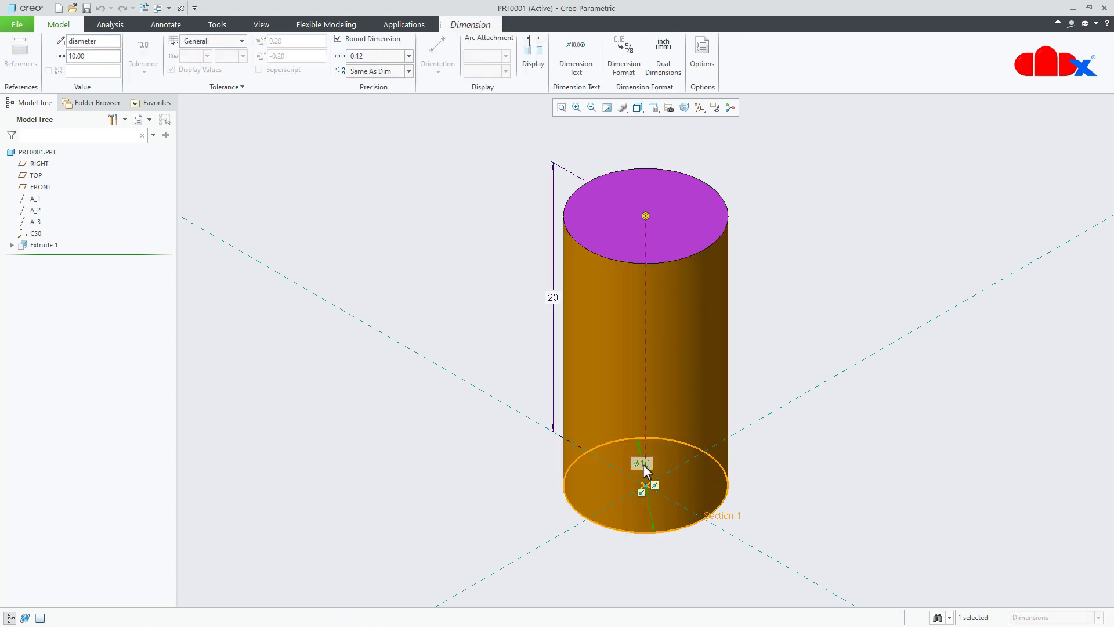
{"action": "double_click", "coordinate": [646, 468]}
{"action": "type", "text": "5"}
{"action": "key", "text": "Return"}
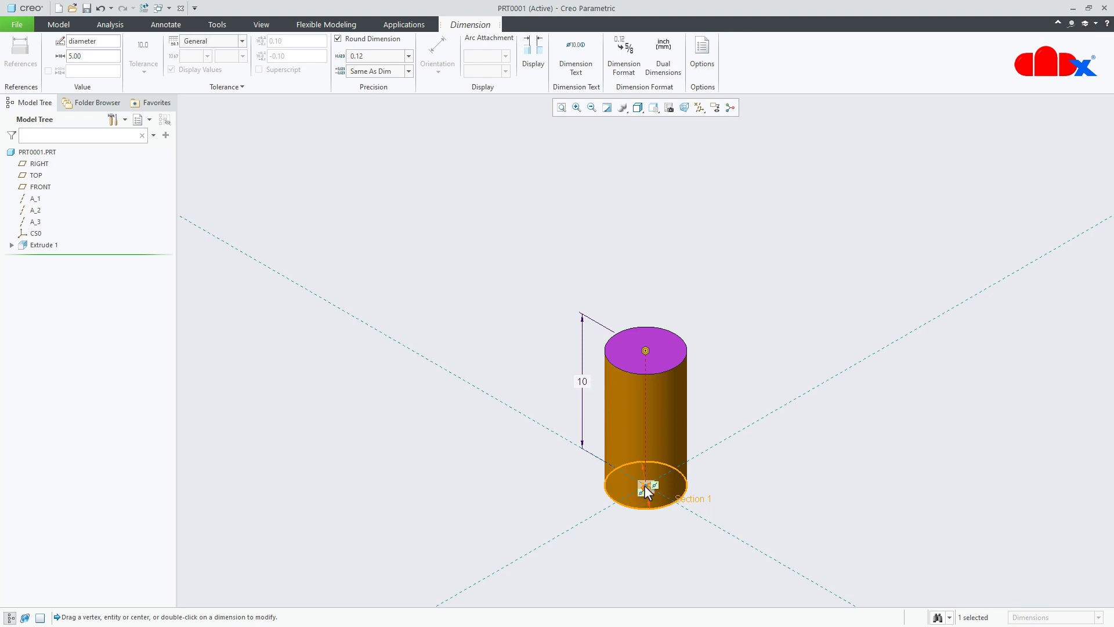
{"action": "double_click", "coordinate": [649, 486]}
{"action": "type", "text": "20"}
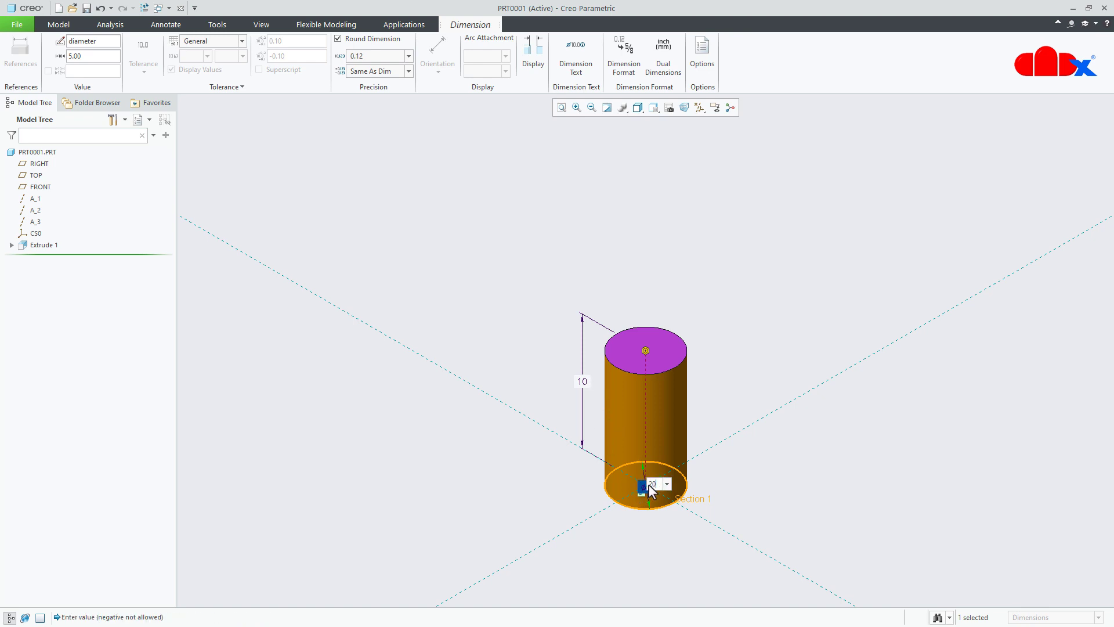
{"action": "key", "text": "Return"}
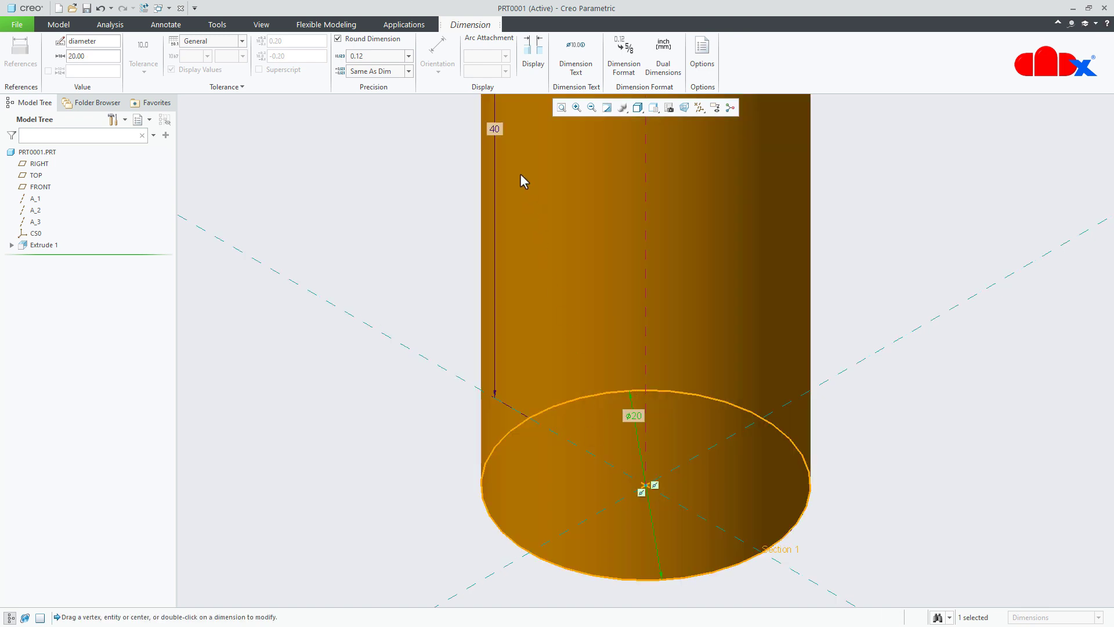
{"action": "middle_click", "coordinate": [862, 360]}
{"action": "left_click", "coordinate": [873, 429]}
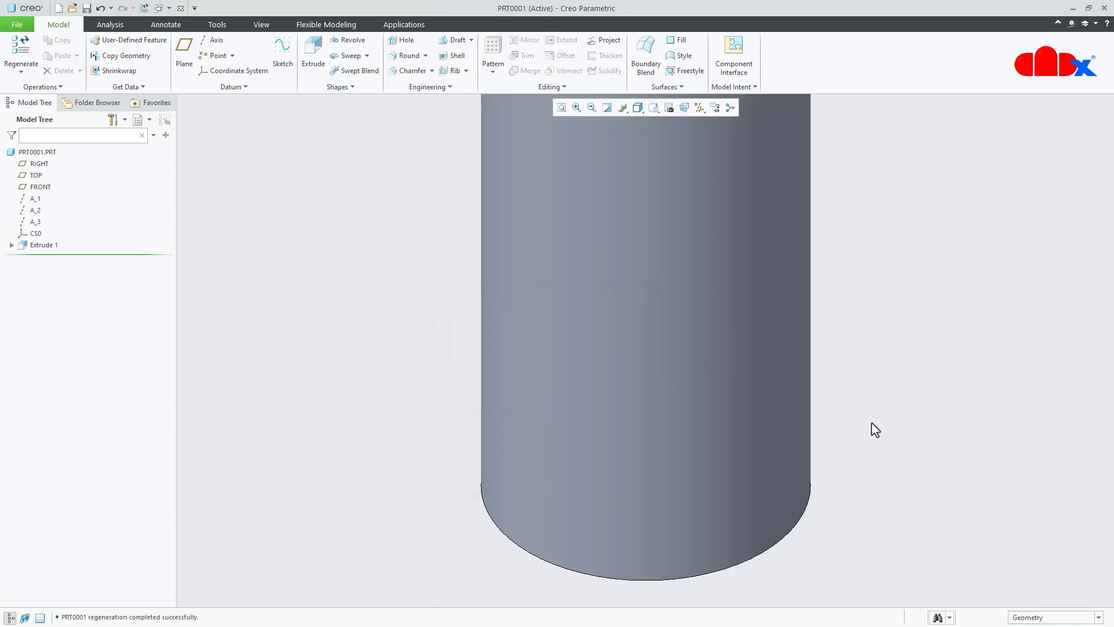
{"action": "key", "text": "ctrl+d"}
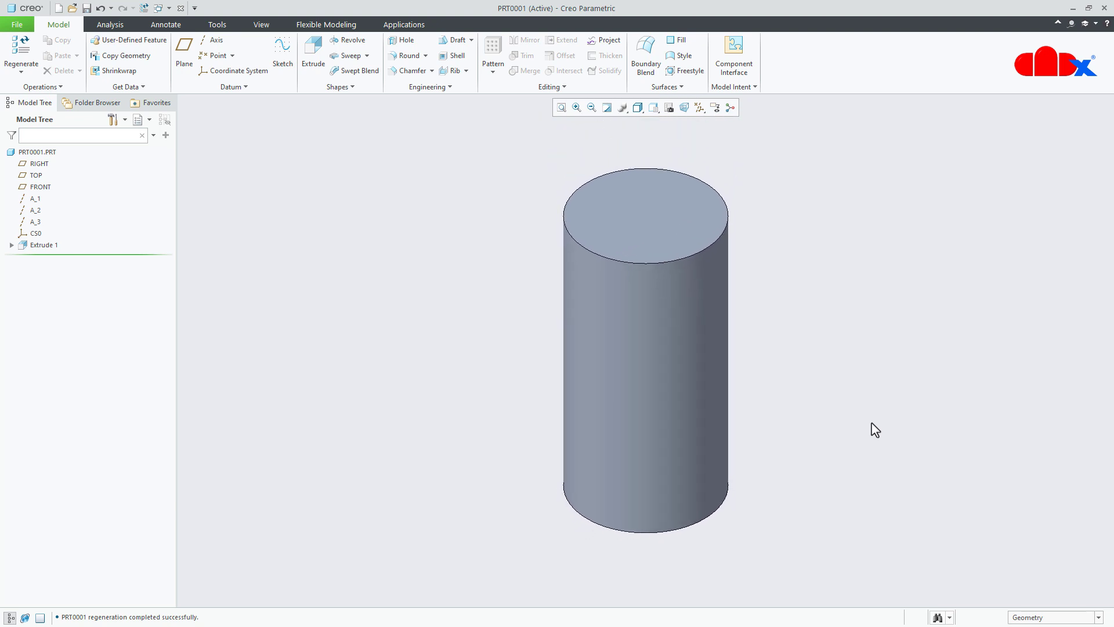
Open the Relations editor and delete the existing length=diameter*2 line
{"action": "left_click", "coordinate": [752, 87]}
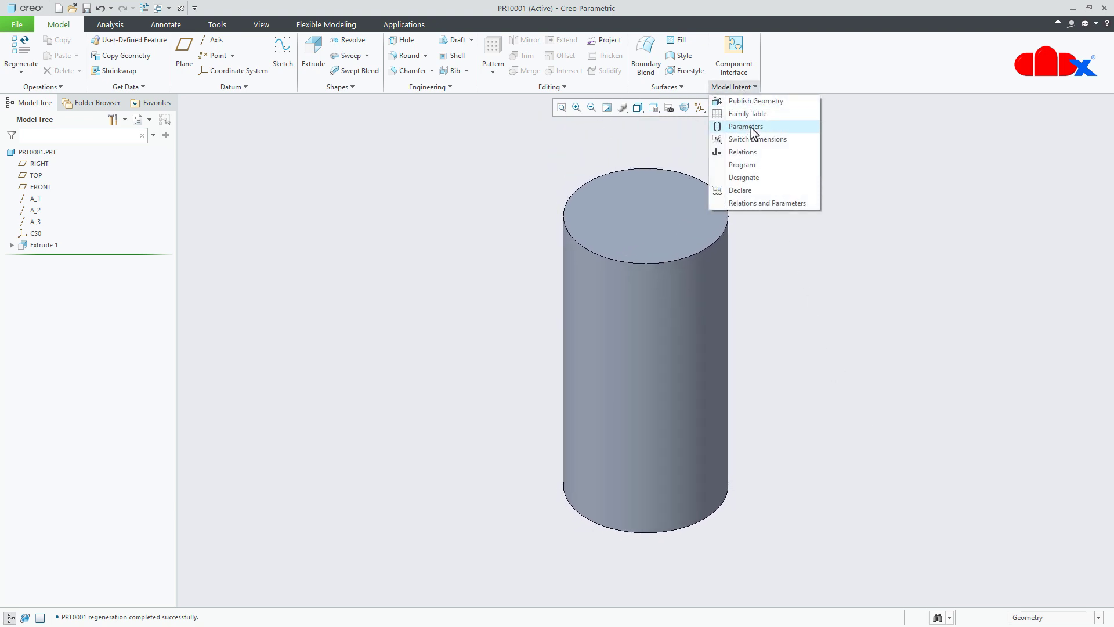
{"action": "left_click", "coordinate": [743, 152]}
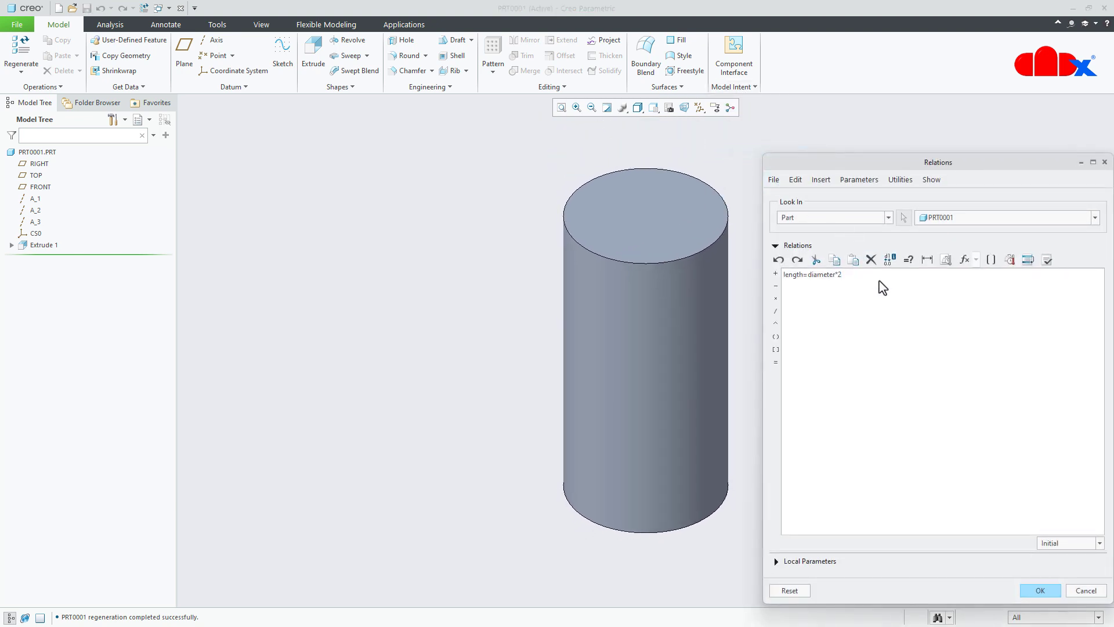
{"action": "left_click_drag", "start_coordinate": [873, 279], "coordinate": [784, 276]}
{"action": "key", "text": "Delete"}
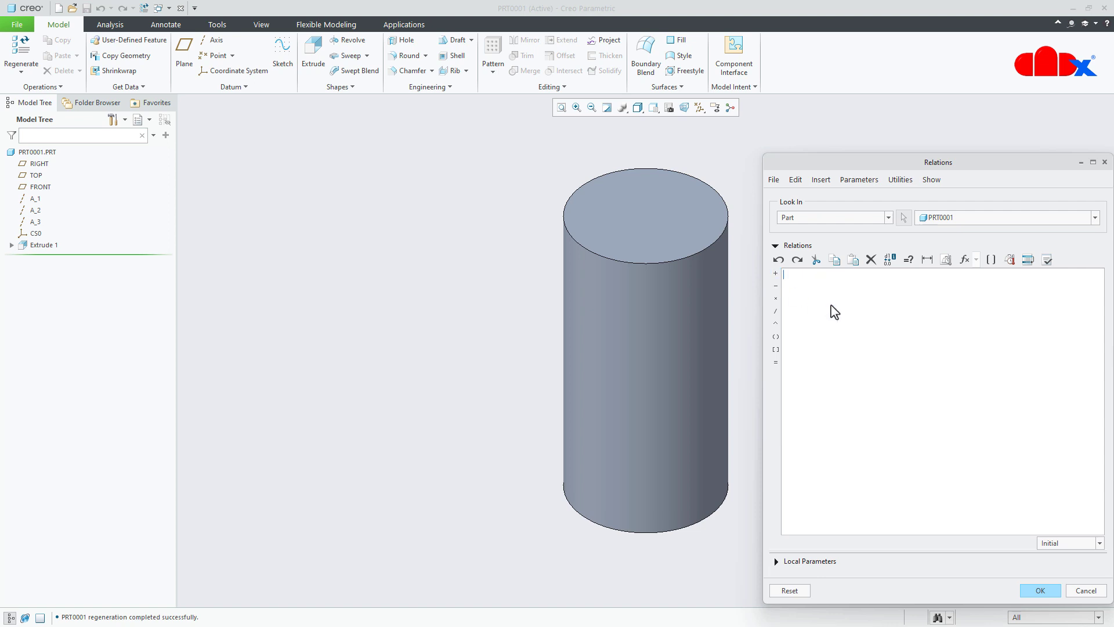